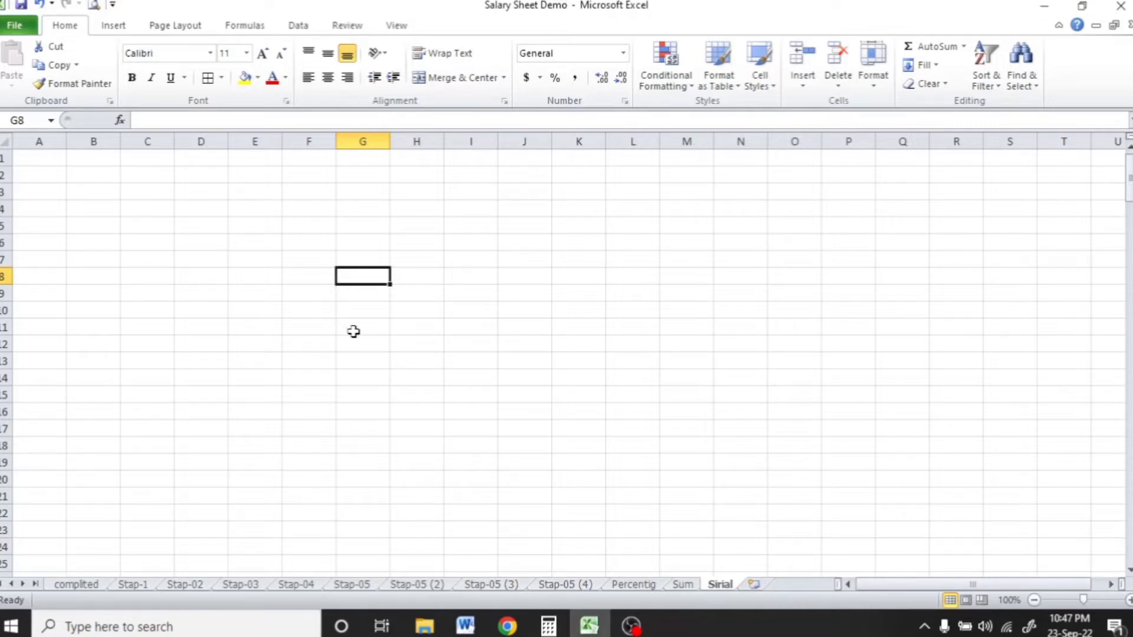
Step: Enter 1 in G8 and fill it down to G24 with the Fill Series option
{"action": "type", "text": "1"}
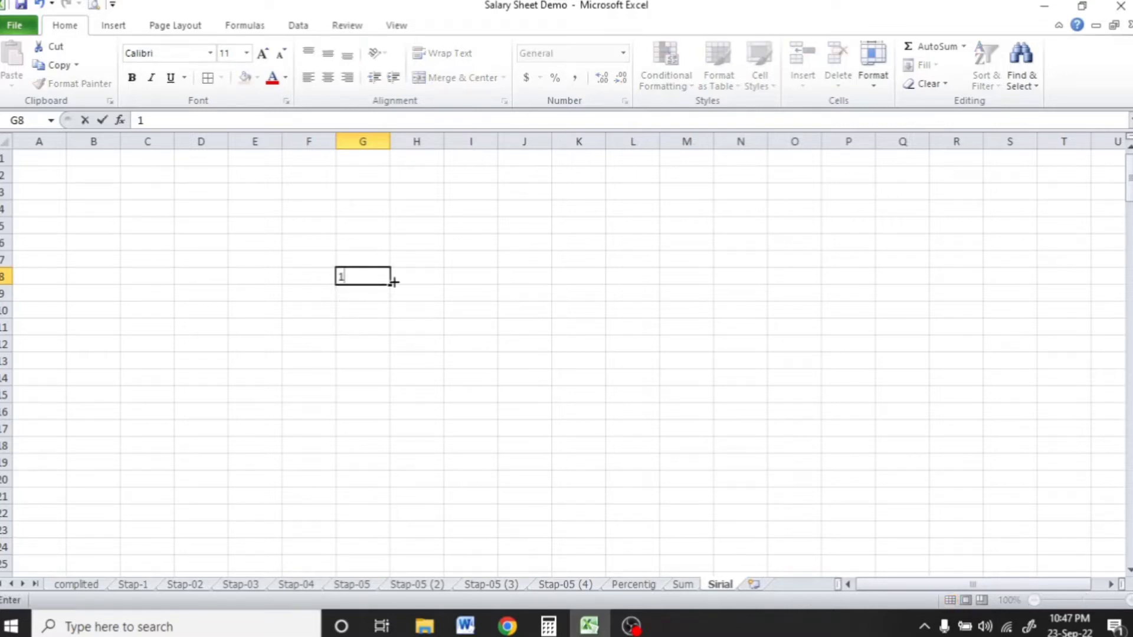
{"action": "left_click_drag", "start_coordinate": [393, 287], "coordinate": [406, 551]}
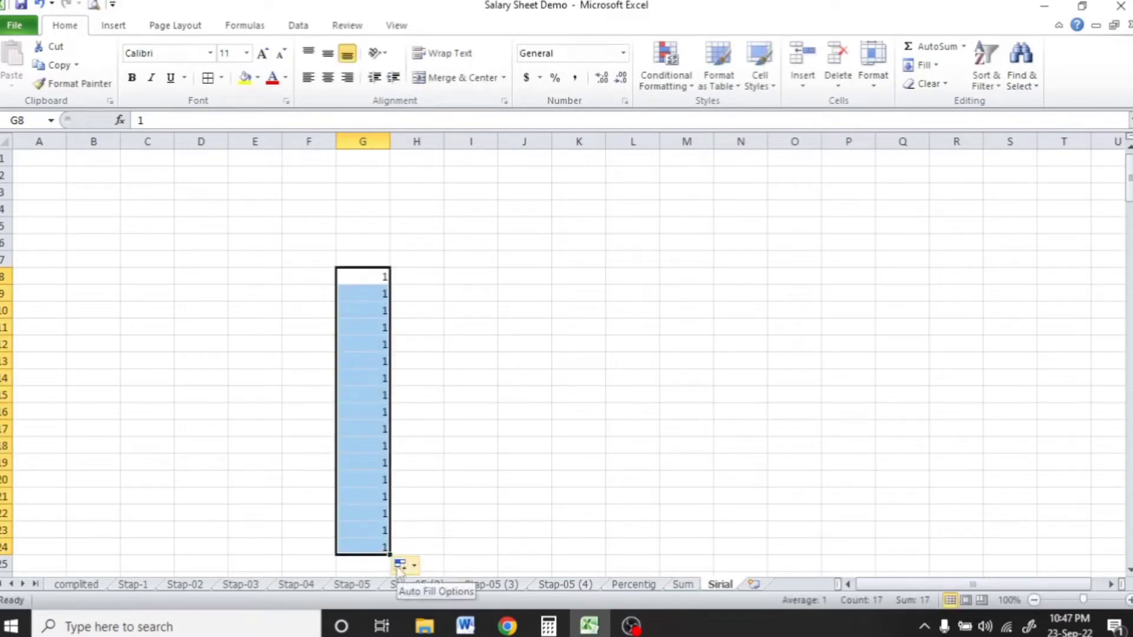
{"action": "scroll", "coordinate": [398, 566], "scroll_direction": "down", "scroll_amount": 1}
{"action": "left_click", "coordinate": [400, 513]}
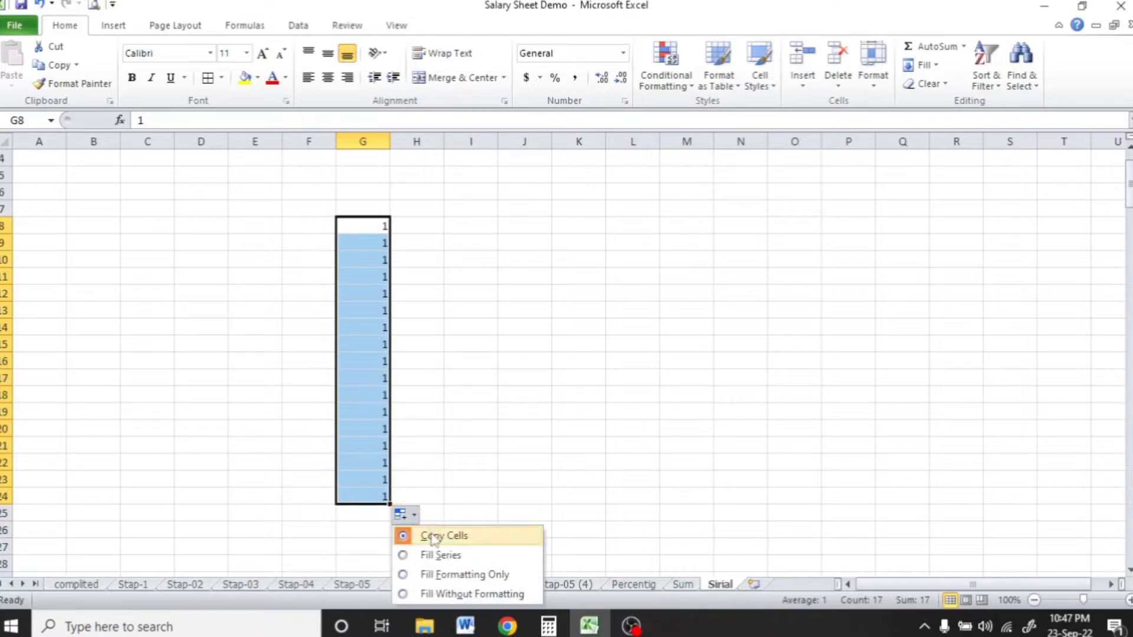
{"action": "left_click", "coordinate": [437, 556]}
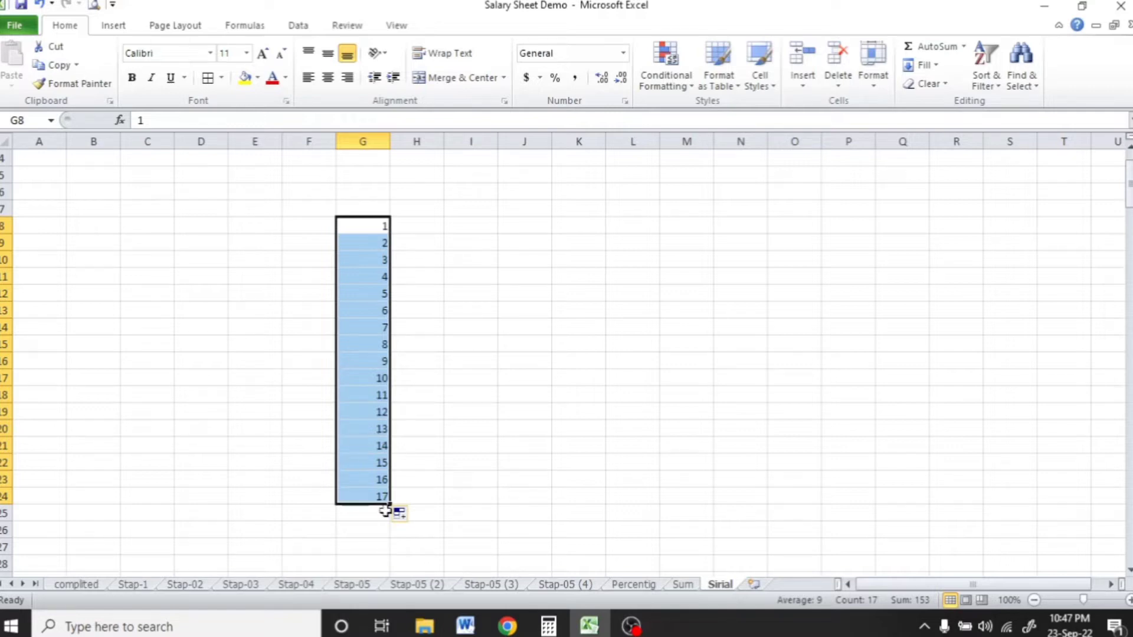
Step: Extend the number series in column G down to 172 and clear the whole series
{"action": "left_click_drag", "start_coordinate": [391, 506], "coordinate": [380, 603]}
{"action": "scroll", "coordinate": [379, 563], "scroll_direction": "up", "scroll_amount": 8}
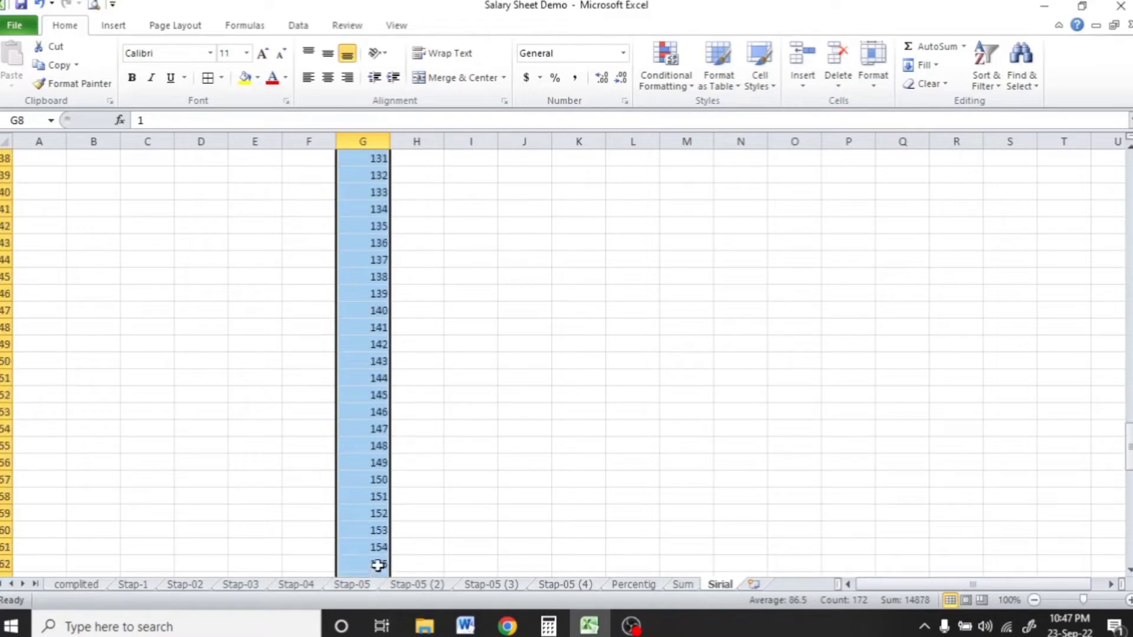
{"action": "scroll", "coordinate": [378, 547], "scroll_direction": "up", "scroll_amount": 8}
{"action": "key", "text": "Delete"}
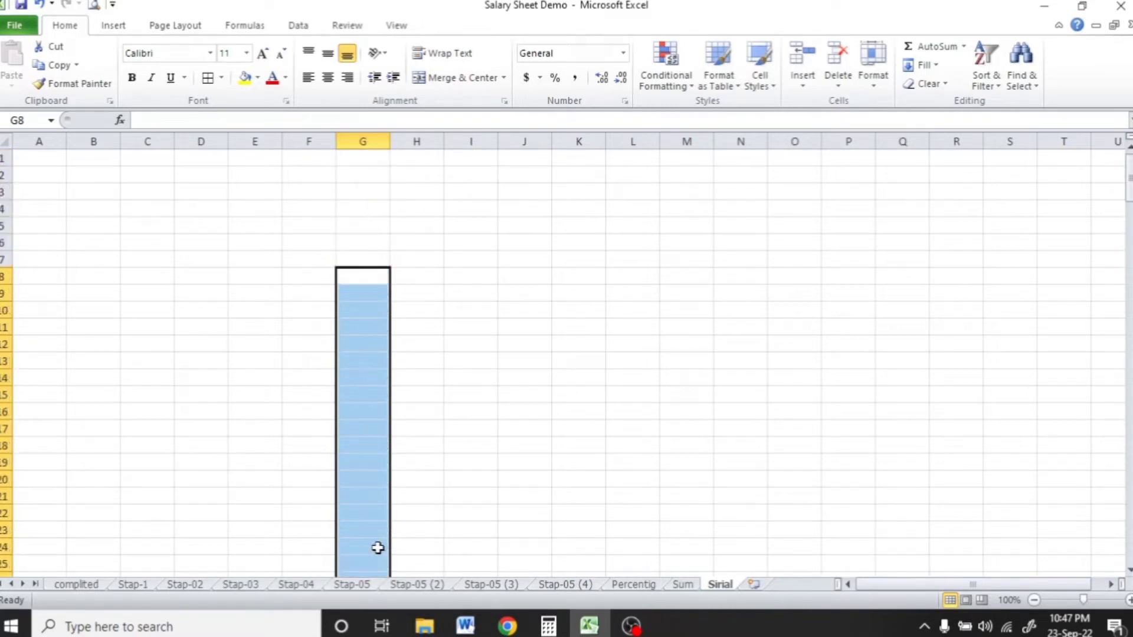
Step: Enter 1 in G6 and 2 in G7, fill the pattern down to G24 and clear that range again
{"action": "left_click", "coordinate": [373, 243]}
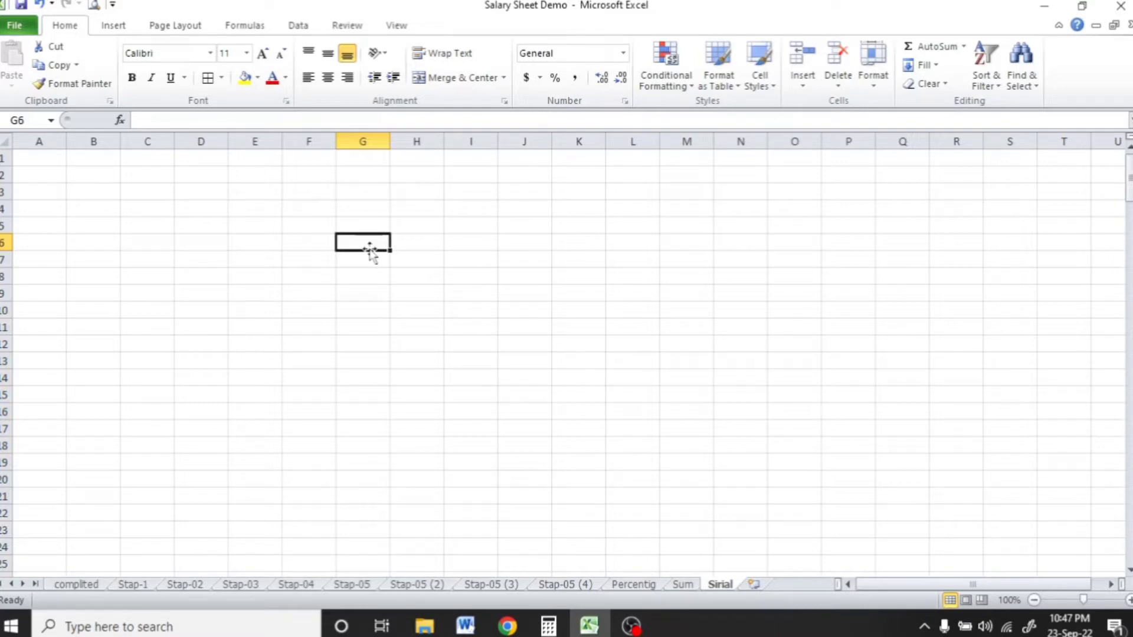
{"action": "type", "text": "1"}
{"action": "key", "text": "Return"}
{"action": "type", "text": "2"}
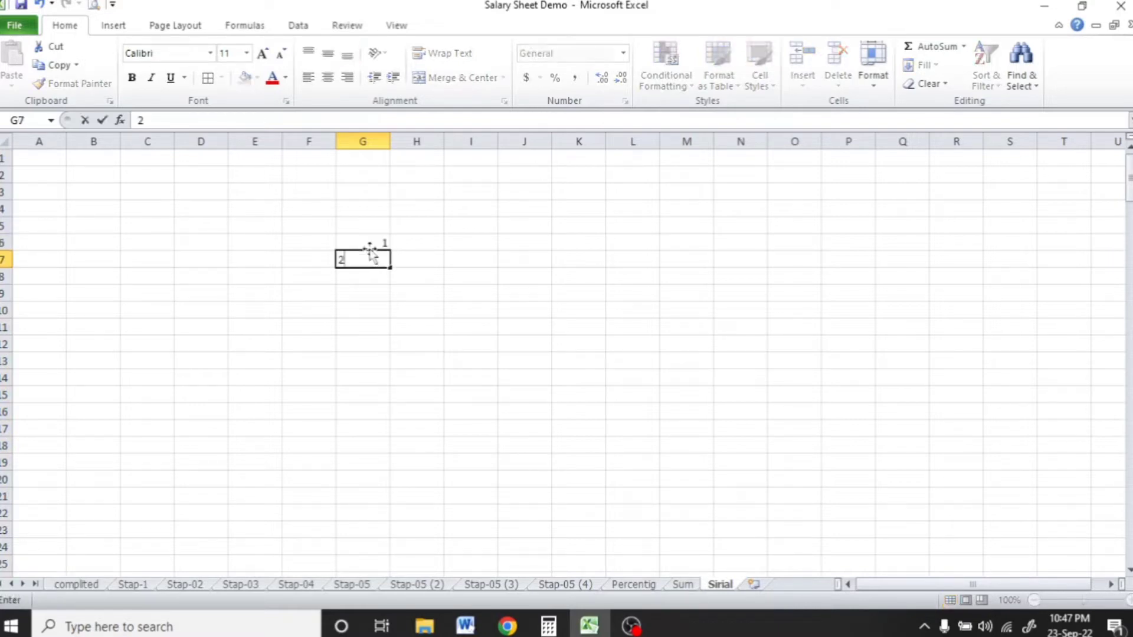
{"action": "key", "text": "Return"}
{"action": "left_click_drag", "start_coordinate": [370, 249], "coordinate": [427, 548]}
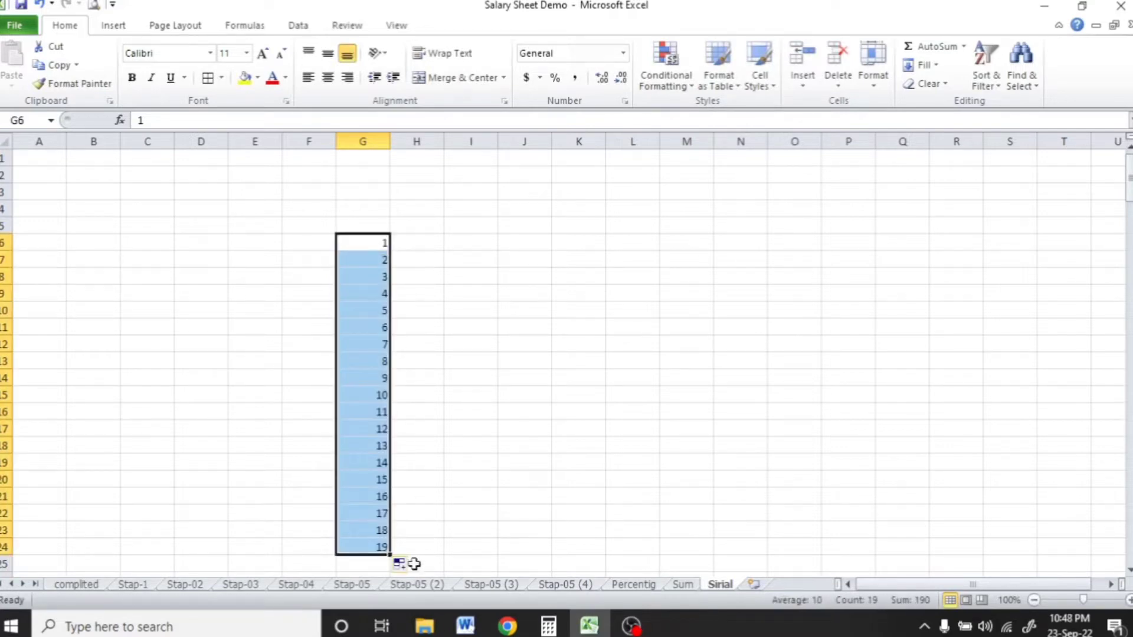
{"action": "key", "text": "Delete"}
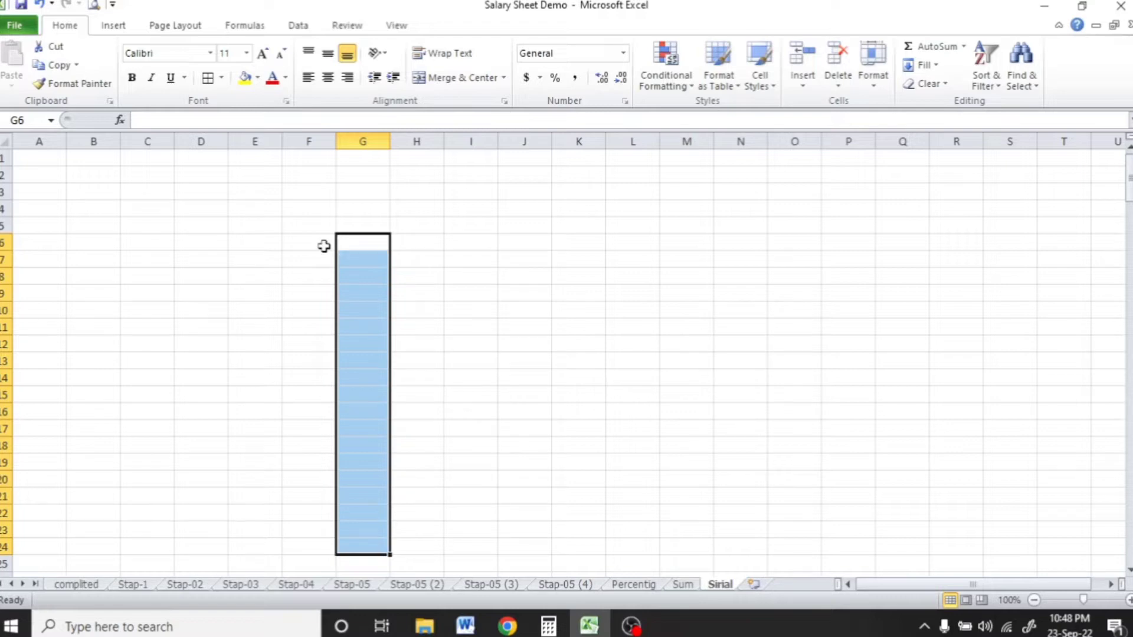
Step: Enter 1 in F6 as the starting number of a new series and reselect that cell
{"action": "left_click", "coordinate": [324, 246]}
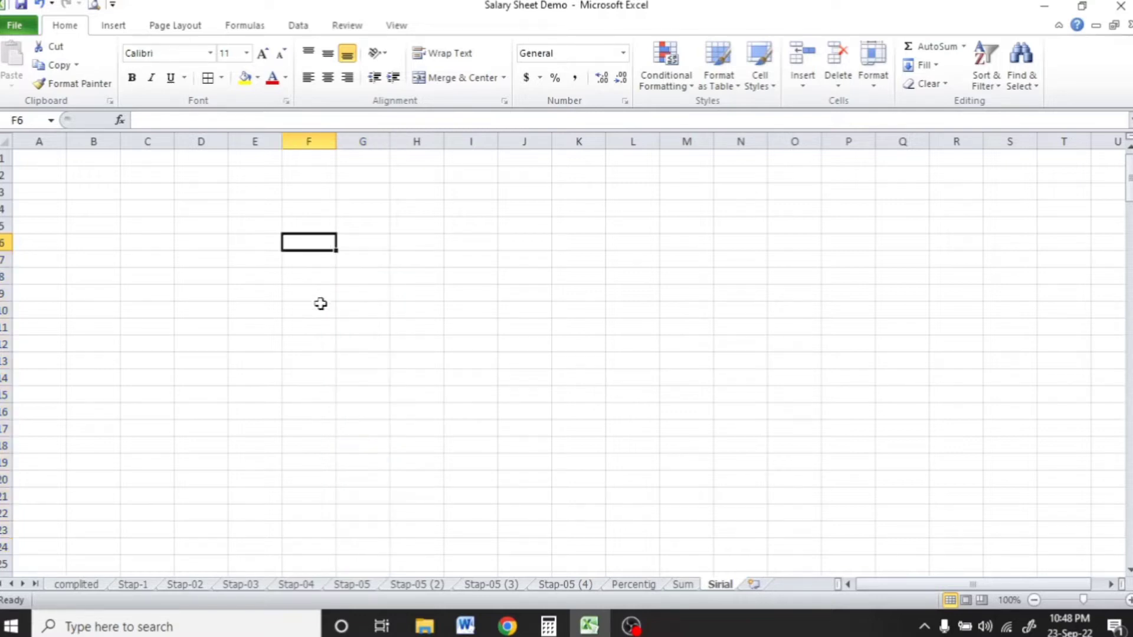
{"action": "type", "text": "1"}
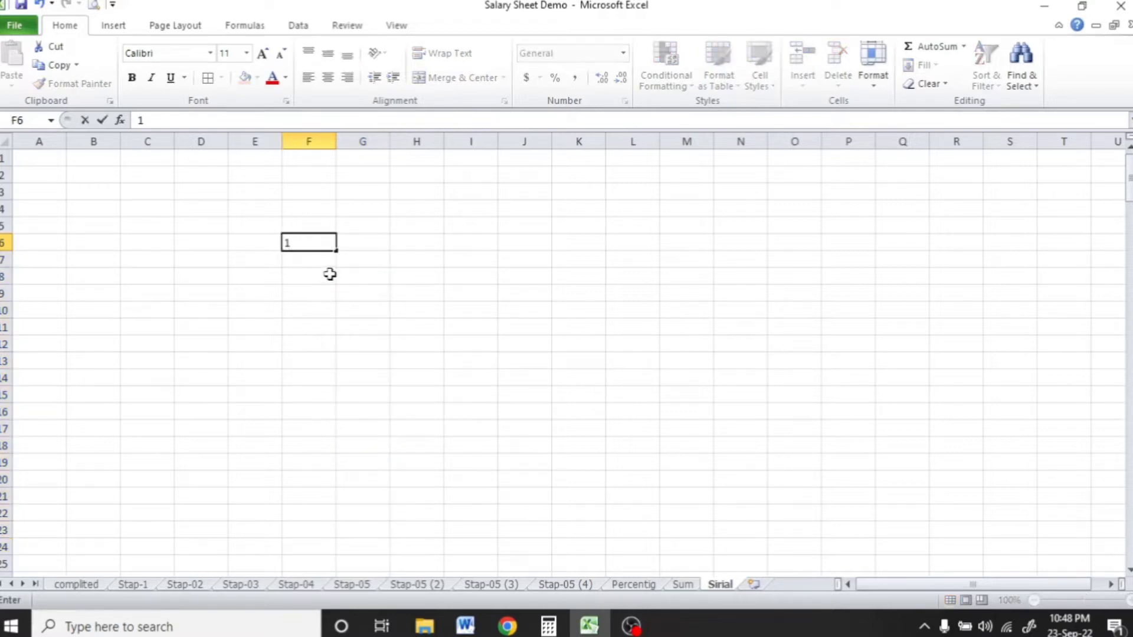
{"action": "key", "text": "Return"}
{"action": "left_click", "coordinate": [327, 247]}
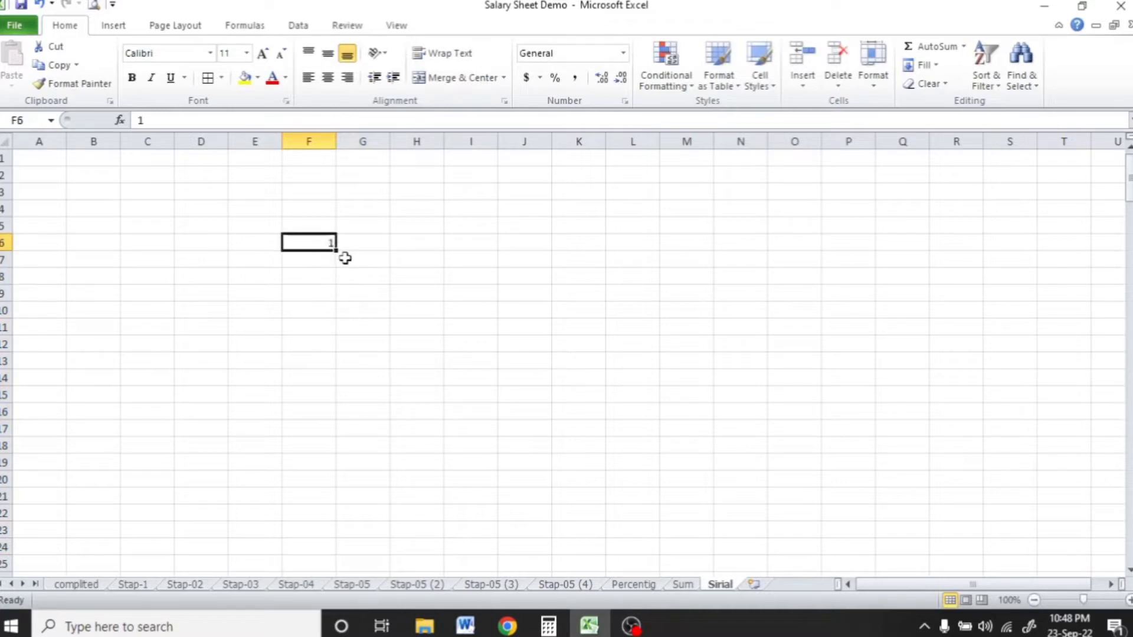
Step: Fill a linear series in columns from F6 with step value 1 and stop value 500
{"action": "left_click", "coordinate": [925, 65]}
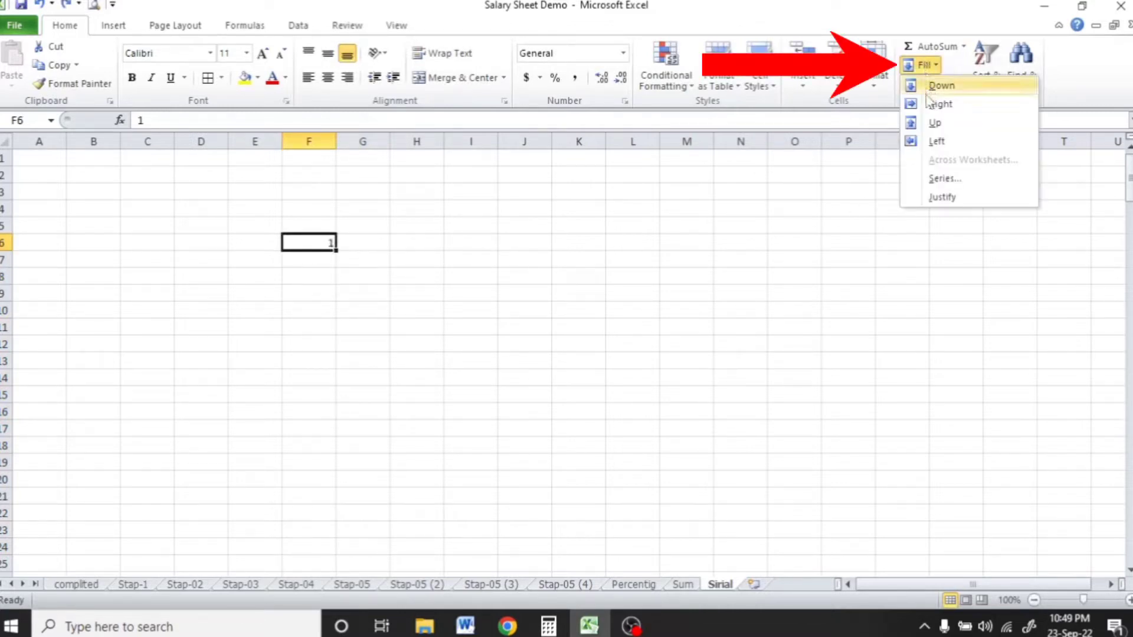
{"action": "left_click", "coordinate": [923, 186]}
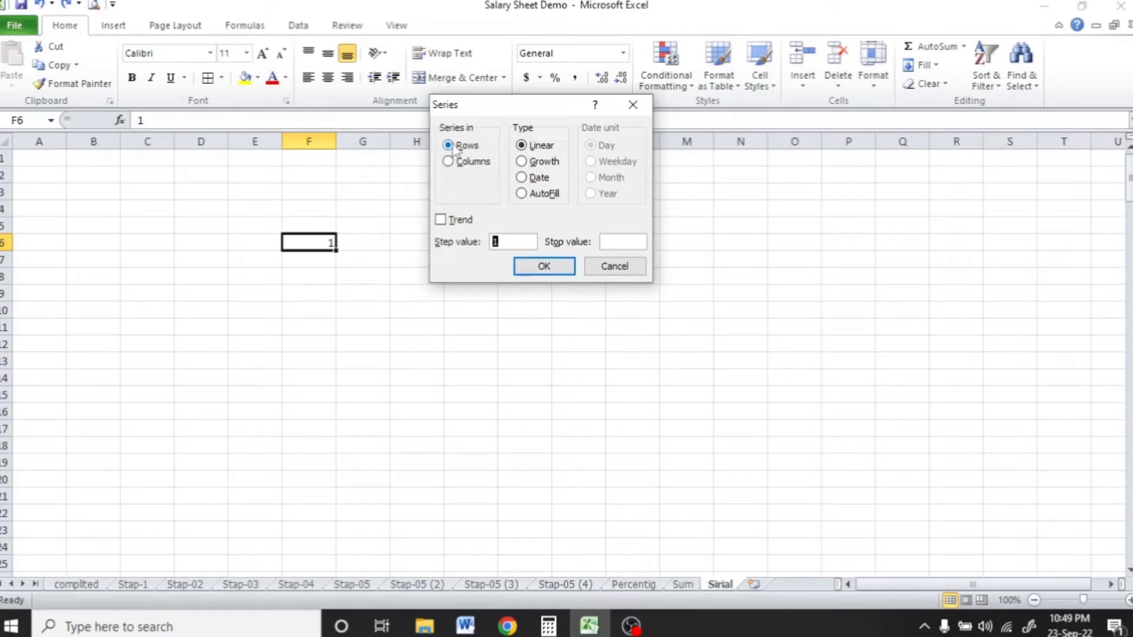
{"action": "left_click", "coordinate": [449, 162]}
{"action": "left_click", "coordinate": [621, 243]}
{"action": "type", "text": "500"}
{"action": "left_click", "coordinate": [554, 267]}
{"action": "scroll", "coordinate": [157, 265], "scroll_direction": "down", "scroll_amount": 20}
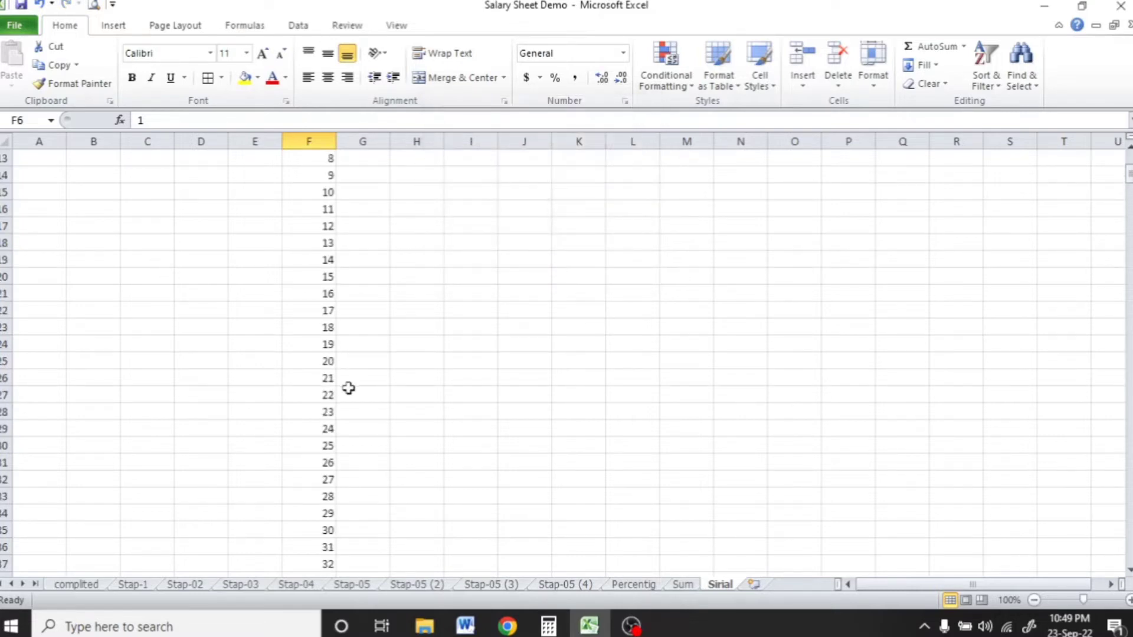
{"action": "scroll", "coordinate": [412, 424], "scroll_direction": "down", "scroll_amount": 19}
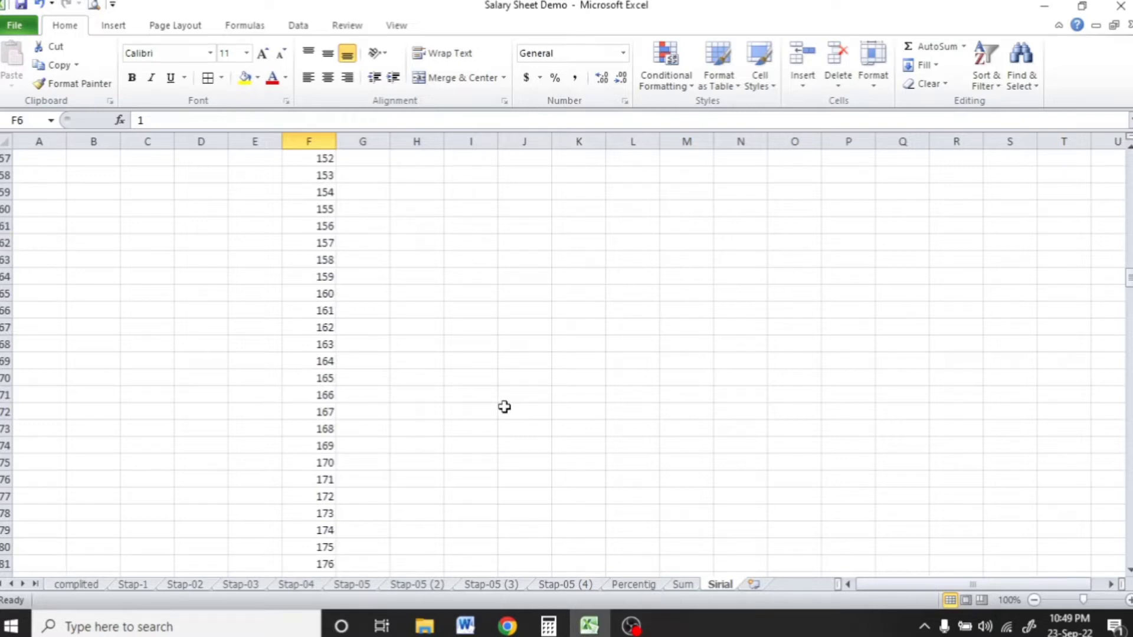
Step: On the Sum sheet, clear the total in B12 and AutoSum all column totals across B12:F12
{"action": "key", "text": "ctrl+Page_Up"}
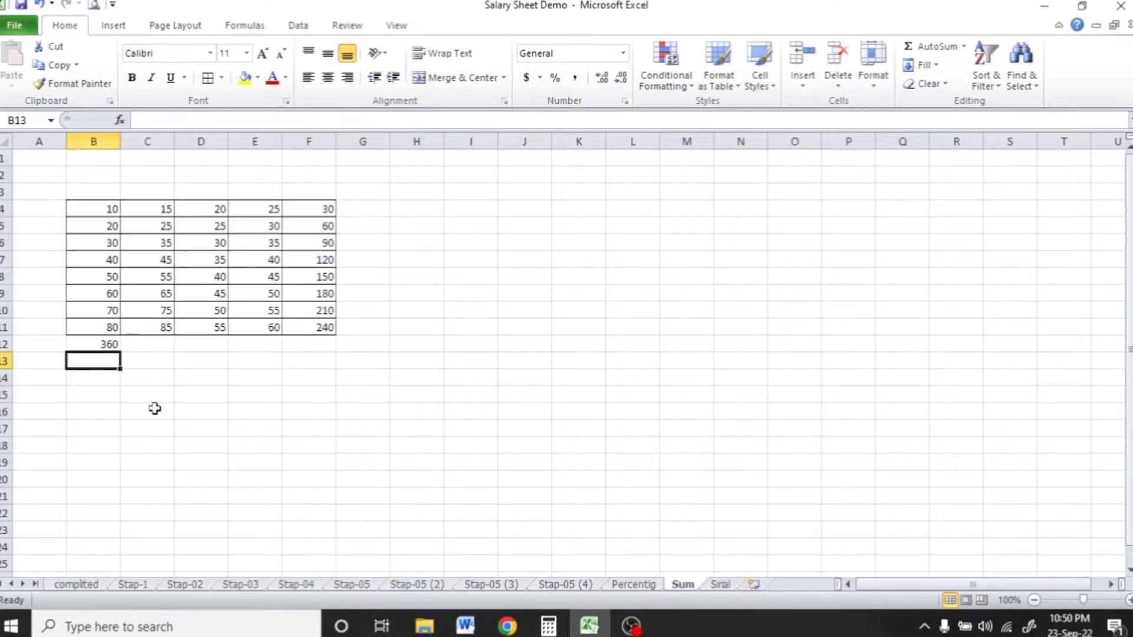
{"action": "left_click", "coordinate": [107, 345]}
{"action": "key", "text": "Delete"}
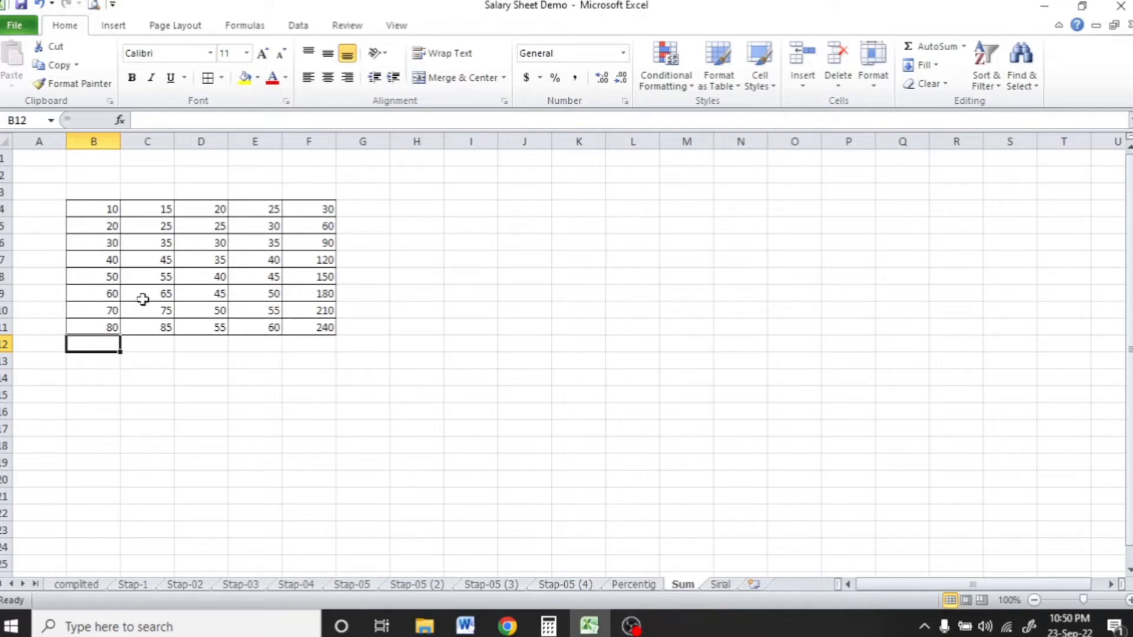
{"action": "left_click_drag", "start_coordinate": [108, 344], "coordinate": [317, 343]}
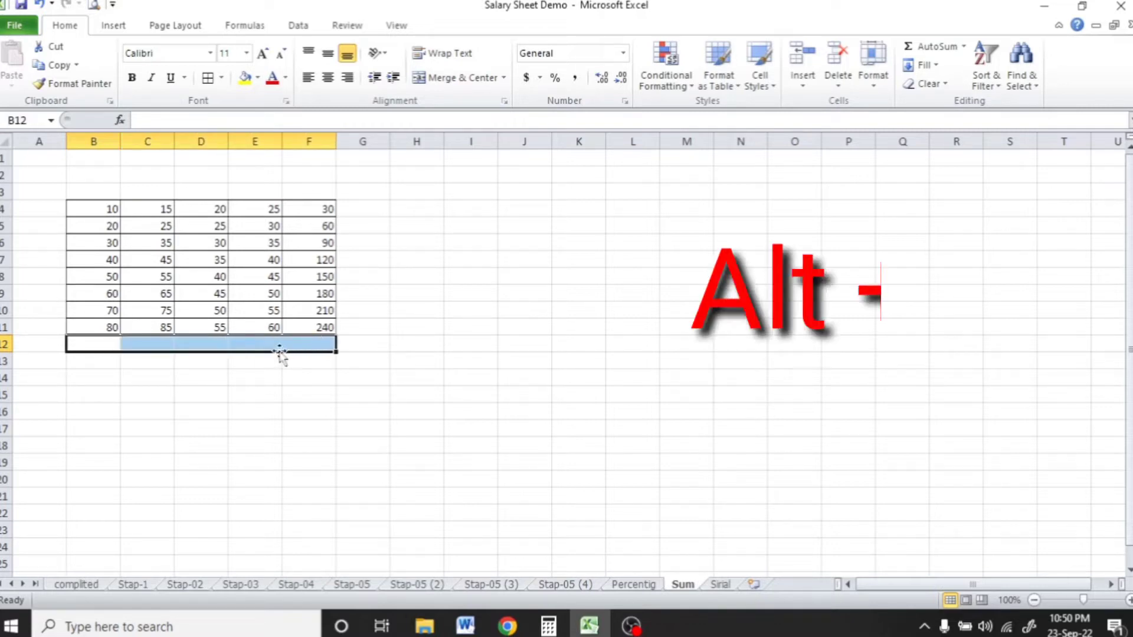
{"action": "key", "text": "alt+equal"}
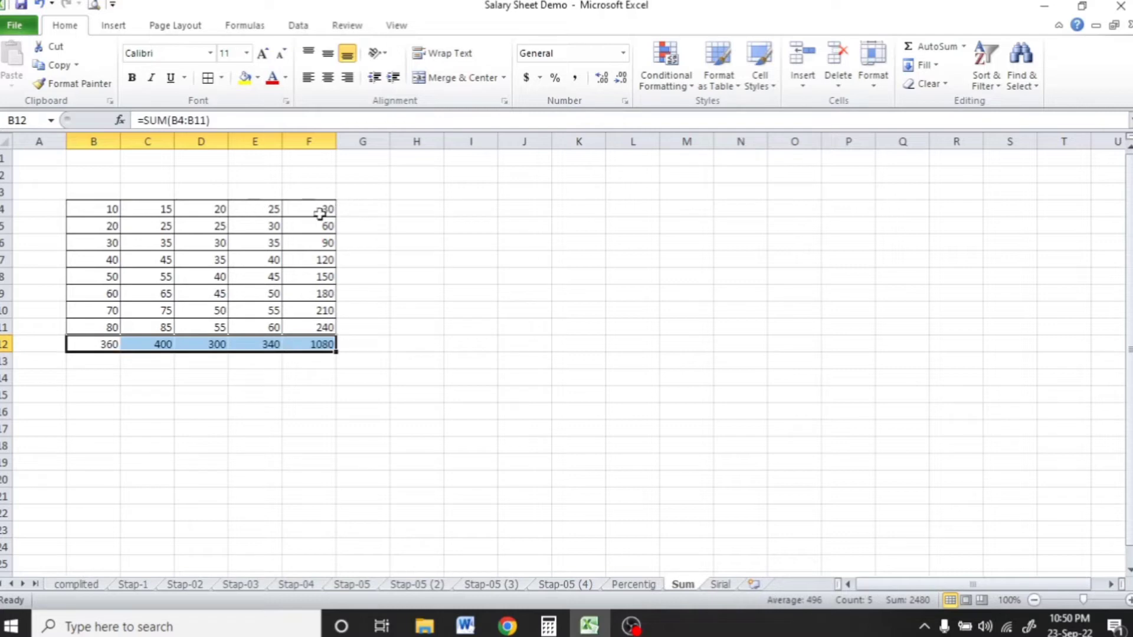
Step: AutoSum the row totals of the number table in G4:G11
{"action": "left_click_drag", "start_coordinate": [356, 210], "coordinate": [351, 323]}
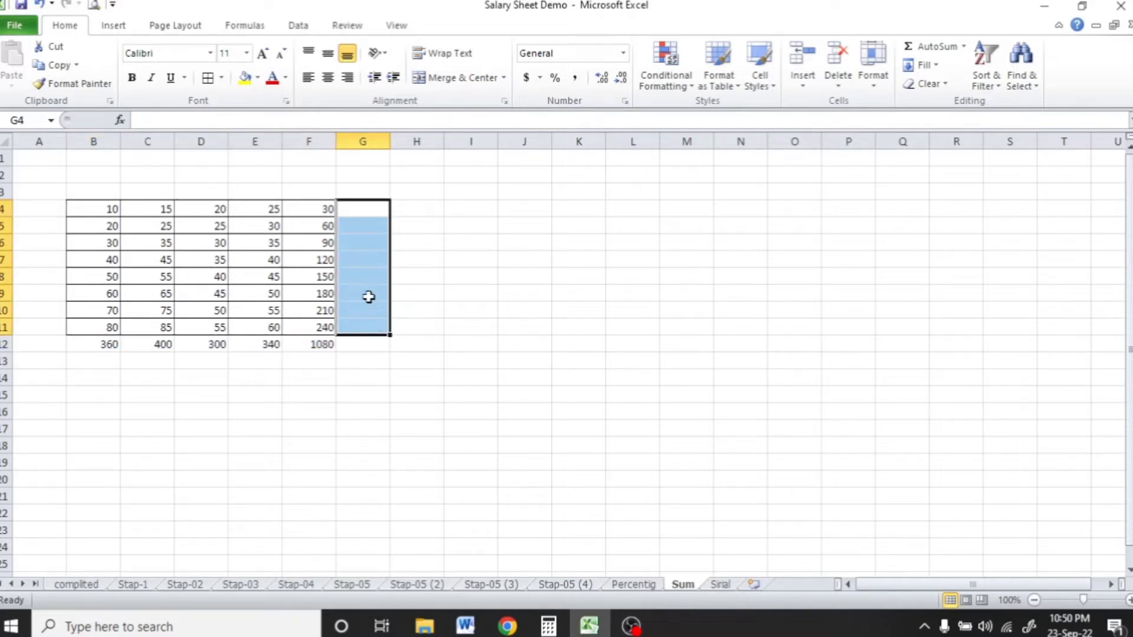
{"action": "key", "text": "alt+equal"}
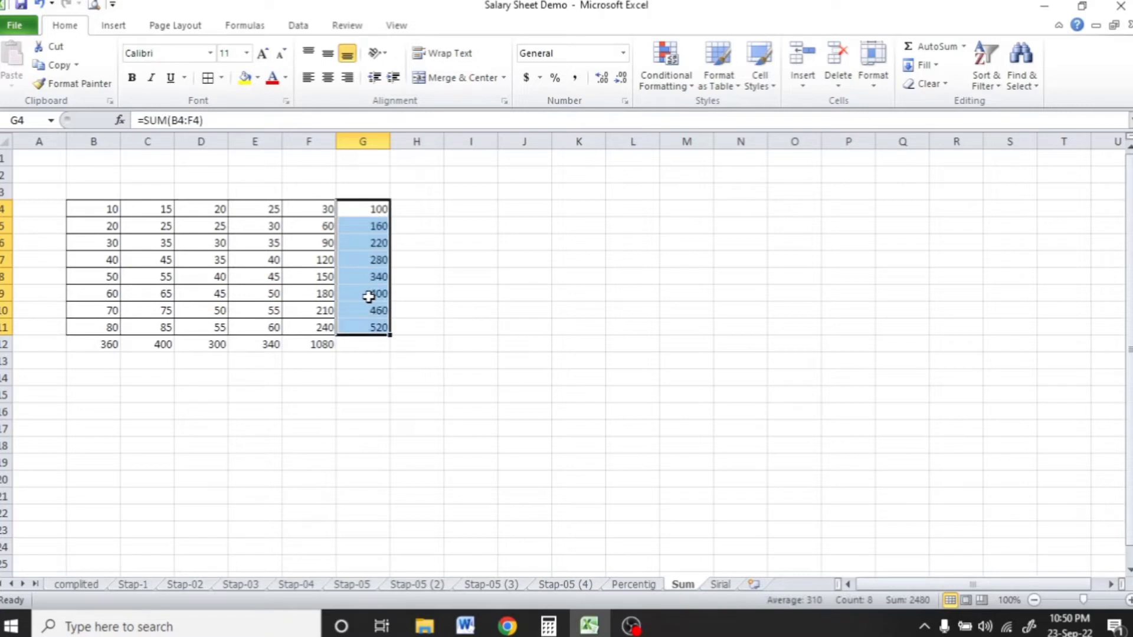
{"action": "left_click", "coordinate": [404, 352]}
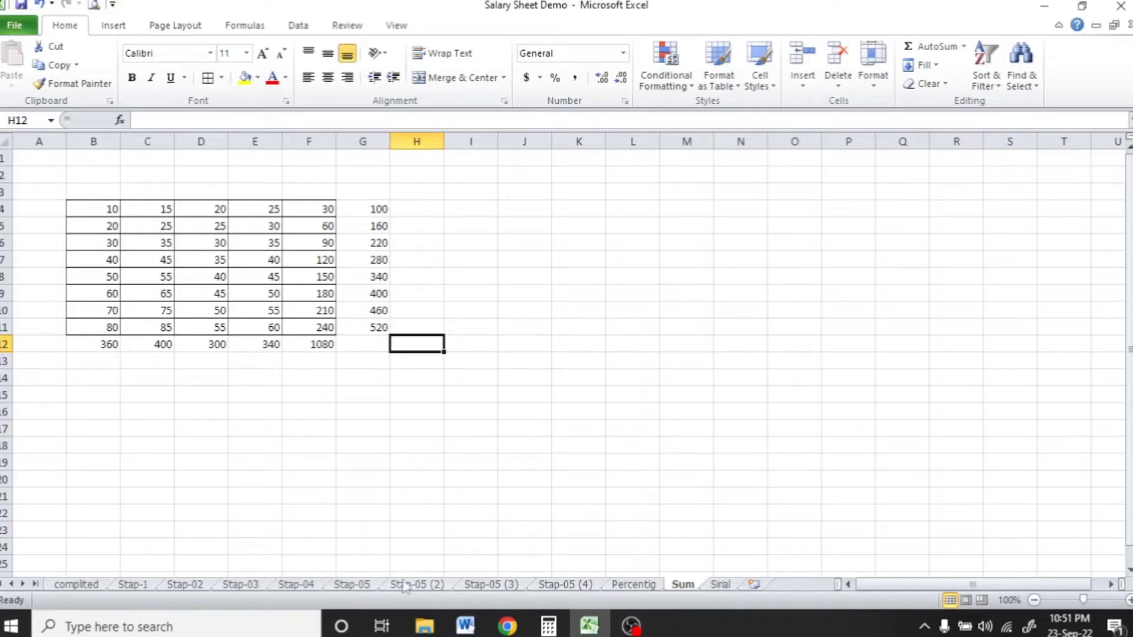
Step: Open the Stap-05 sheet and examine the blank rows between the employee records of the salary list
{"action": "left_click", "coordinate": [353, 584]}
{"action": "scroll", "coordinate": [311, 419], "scroll_direction": "up", "scroll_amount": 3}
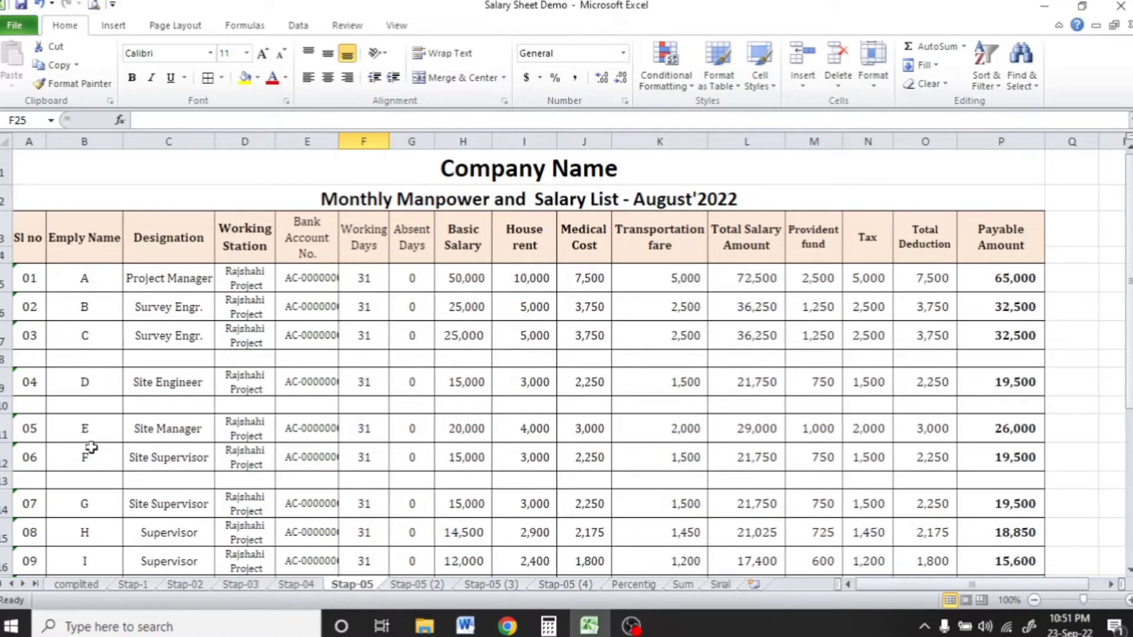
{"action": "scroll", "coordinate": [89, 447], "scroll_direction": "down", "scroll_amount": 4}
{"action": "scroll", "coordinate": [93, 461], "scroll_direction": "up", "scroll_amount": 3}
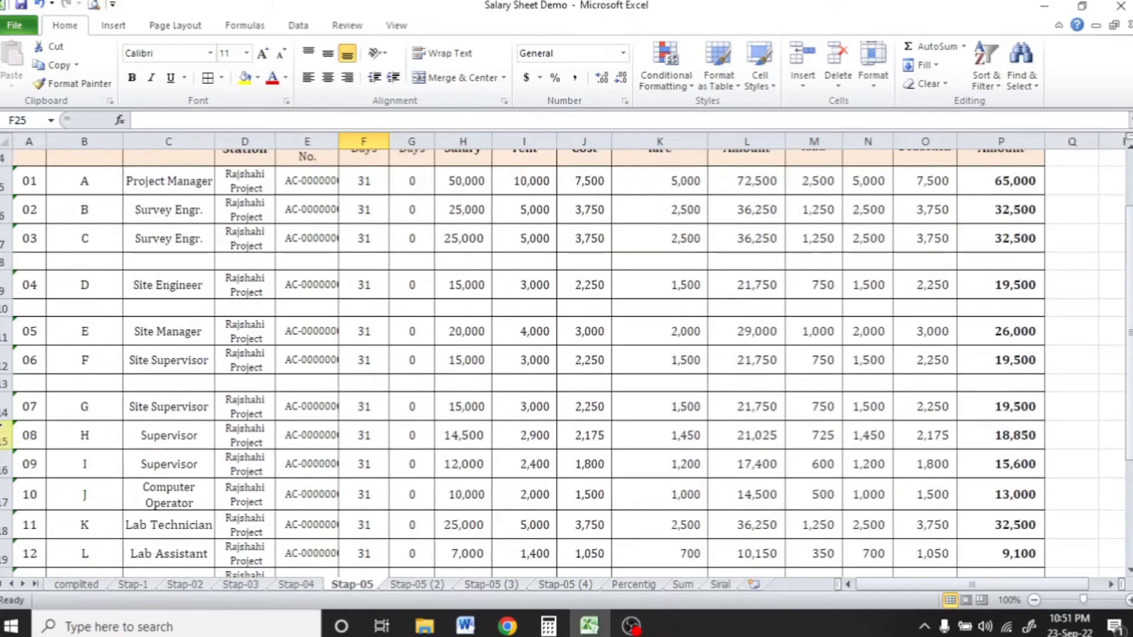
{"action": "left_click", "coordinate": [4, 383]}
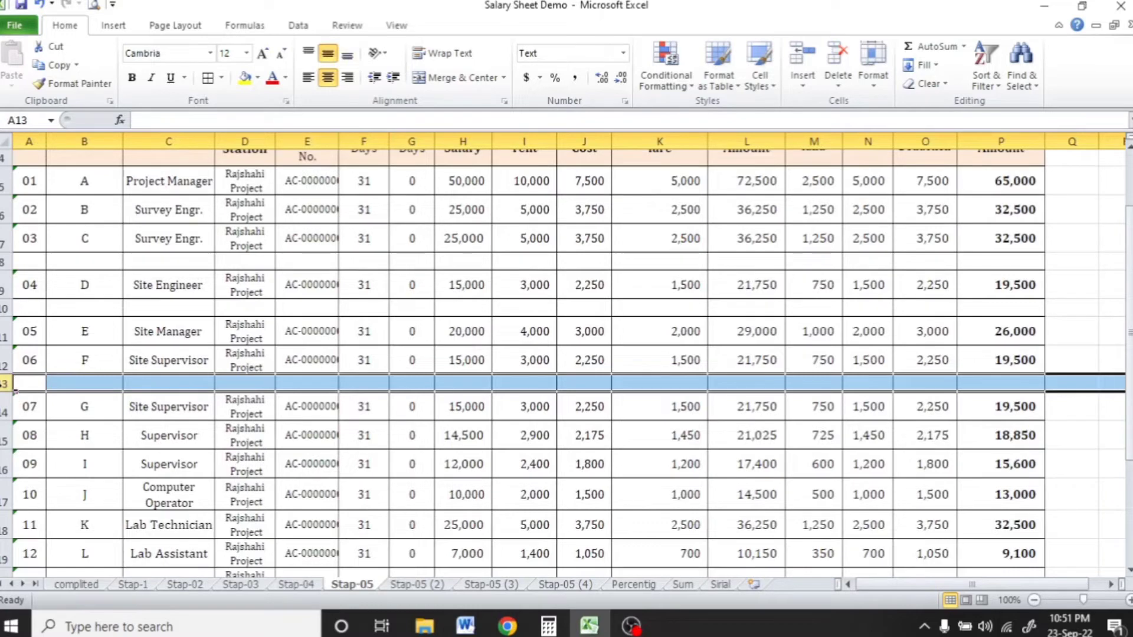
{"action": "scroll", "coordinate": [195, 437], "scroll_direction": "up", "scroll_amount": 1}
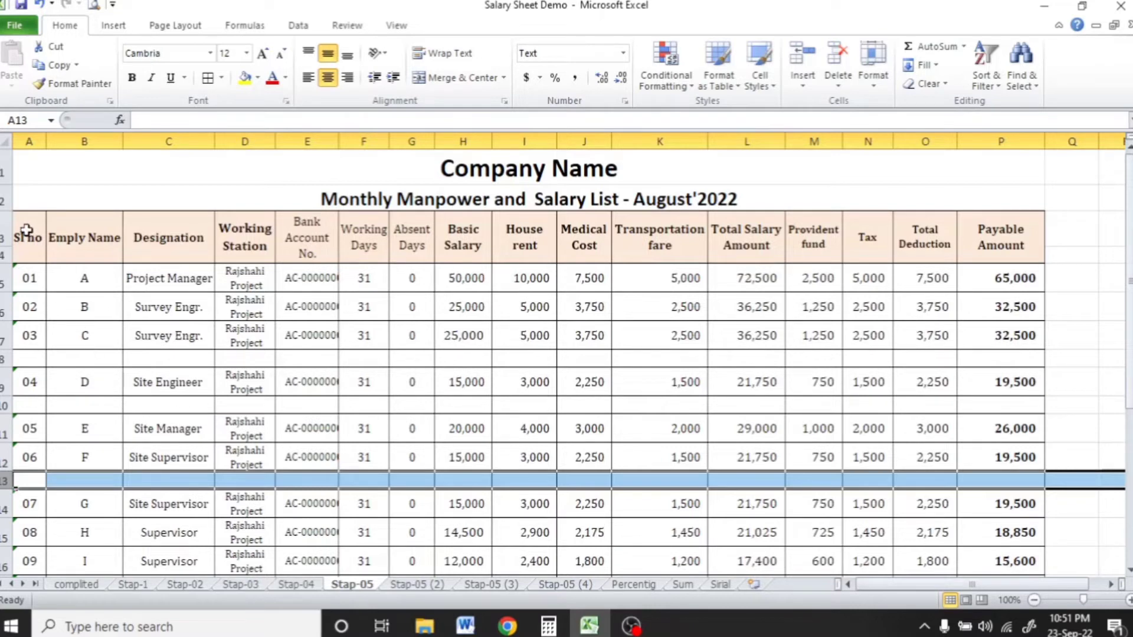
{"action": "scroll", "coordinate": [425, 360], "scroll_direction": "down", "scroll_amount": 2}
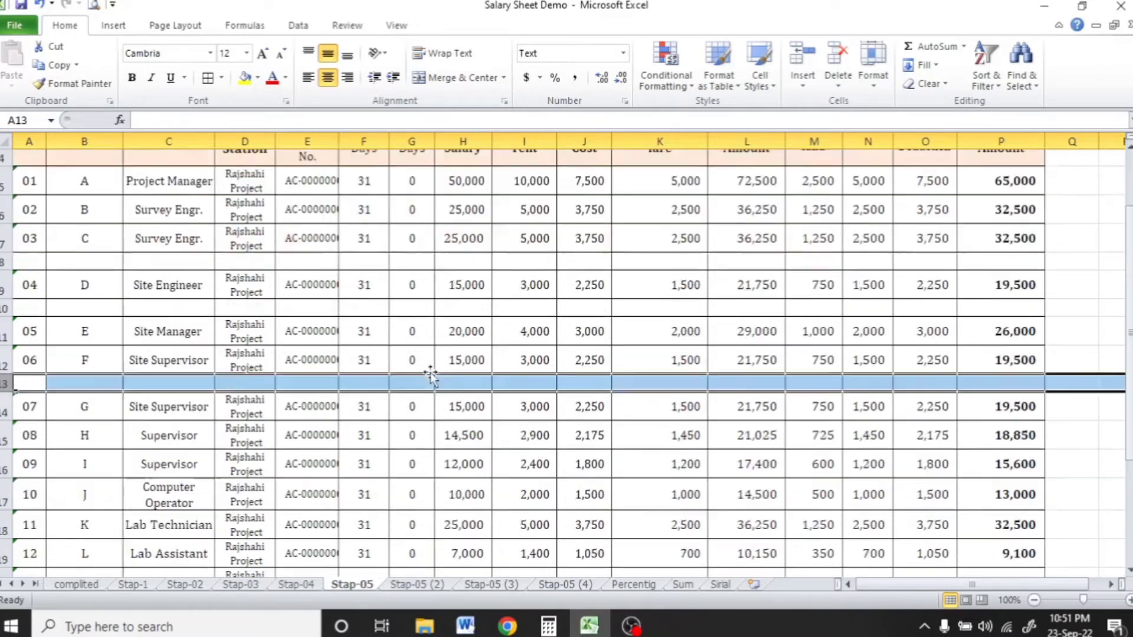
{"action": "scroll", "coordinate": [367, 330], "scroll_direction": "up", "scroll_amount": 2}
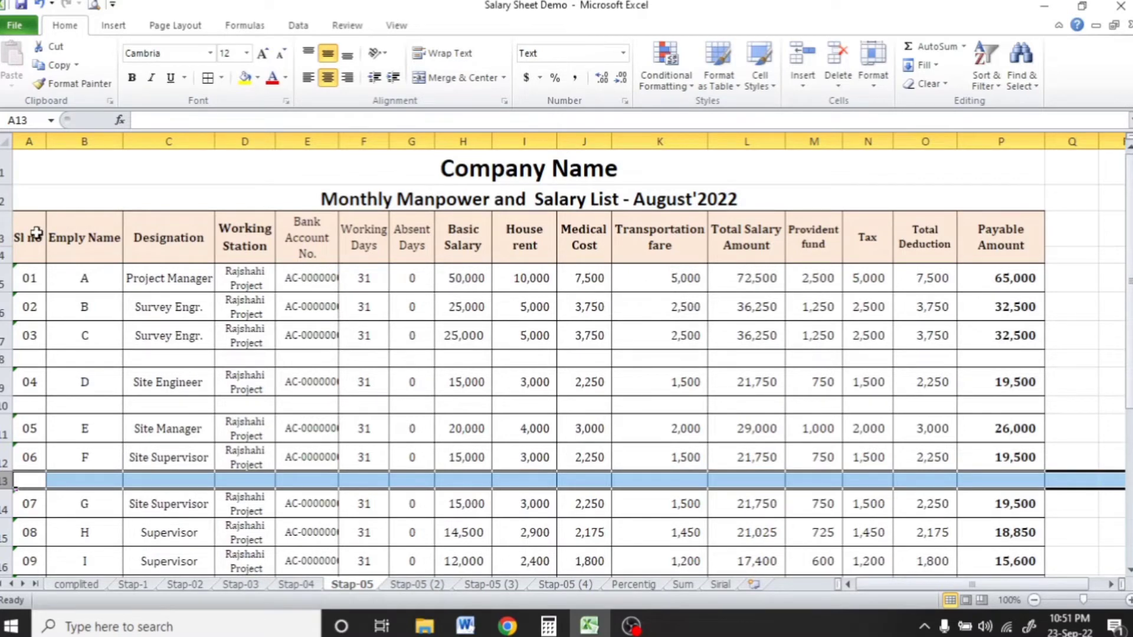
Step: Select the salary table from the Sl no header through the Payable Amount column and narrow the selection to blanks with Go To Special
{"action": "left_click_drag", "start_coordinate": [44, 227], "coordinate": [1019, 528]}
{"action": "scroll", "coordinate": [669, 536], "scroll_direction": "up", "scroll_amount": 4}
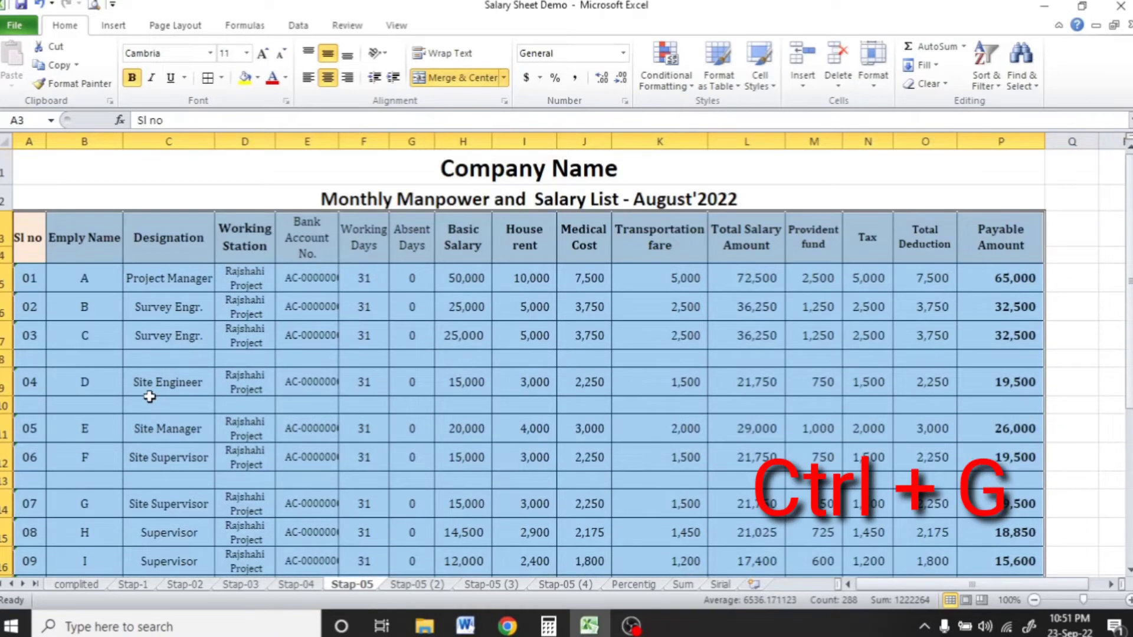
{"action": "key", "text": "ctrl+g"}
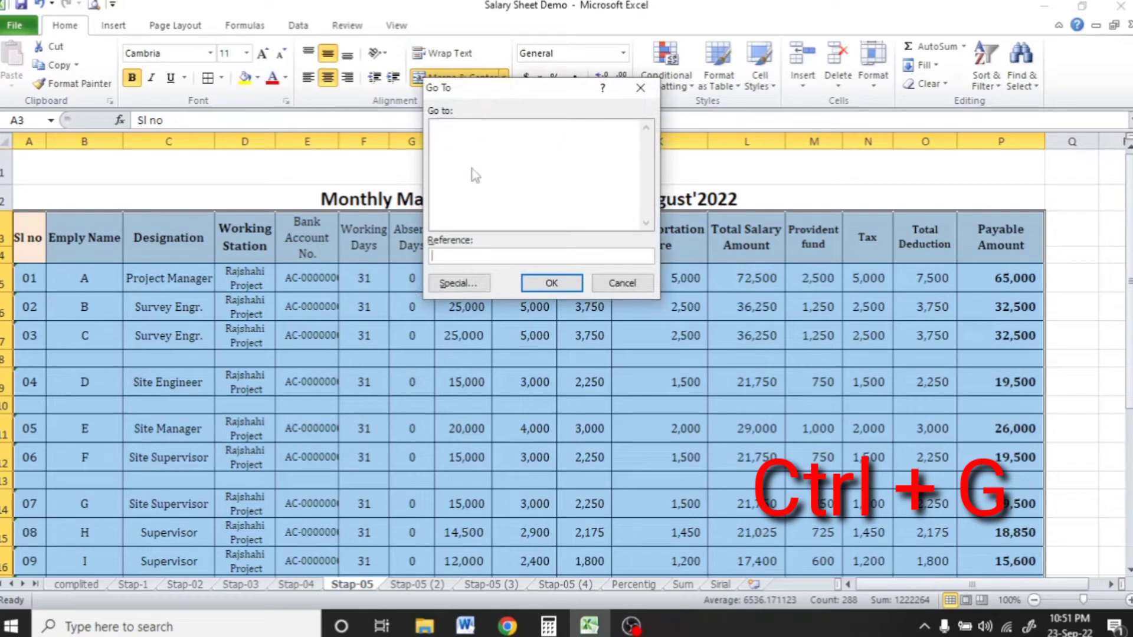
{"action": "left_click", "coordinate": [466, 284]}
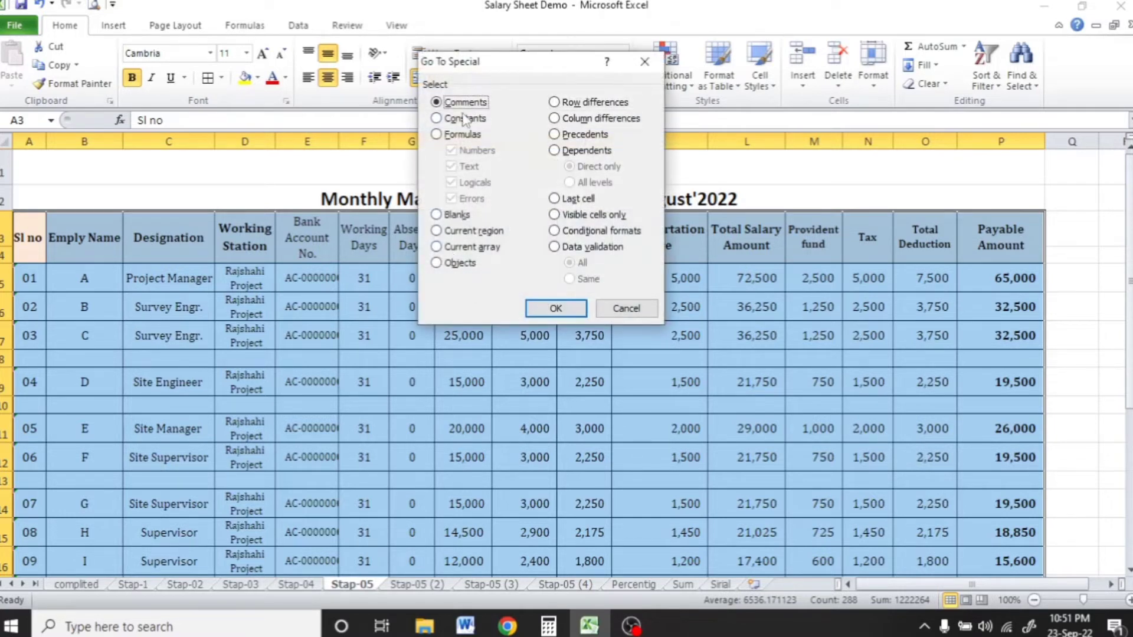
{"action": "left_click", "coordinate": [437, 215]}
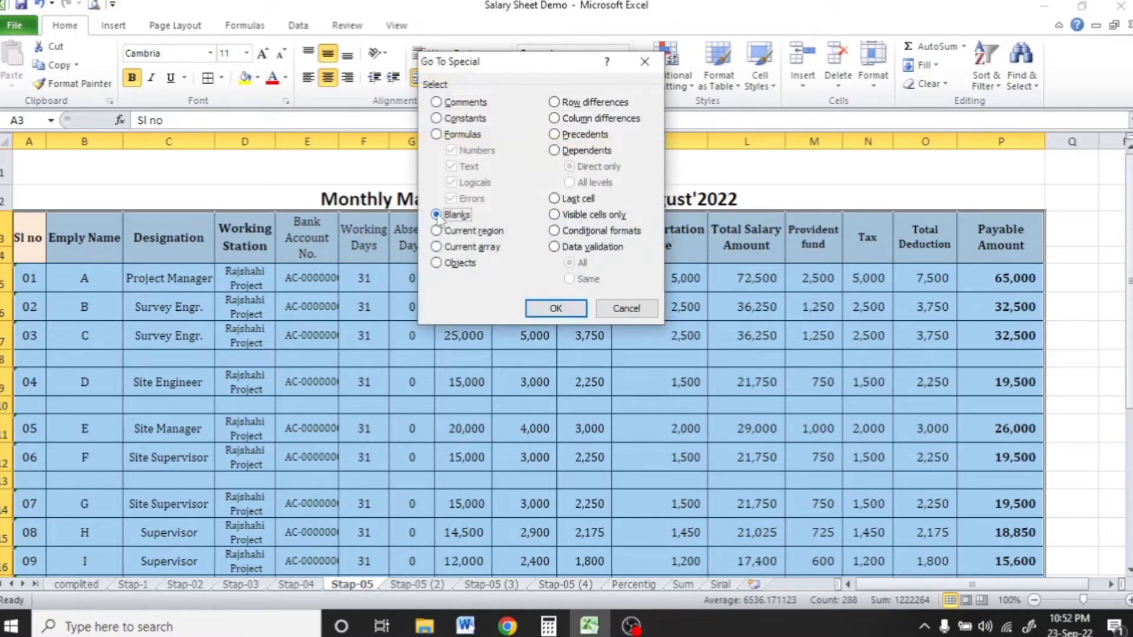
{"action": "left_click", "coordinate": [541, 308]}
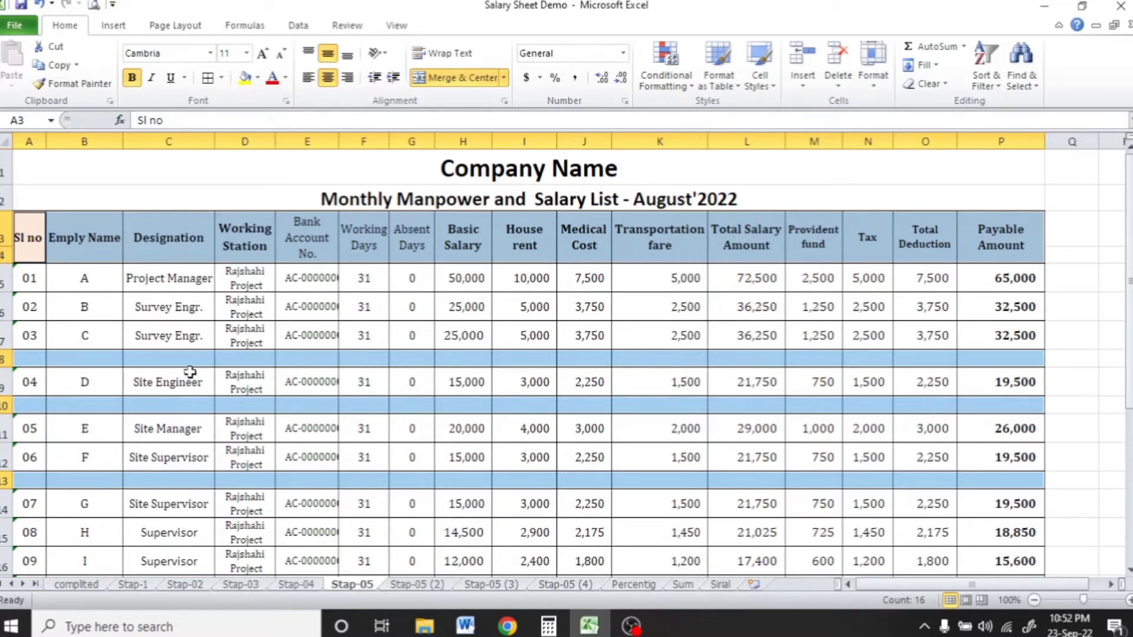
Step: Delete the selected blank rows from the salary list and check the closed-up employee records
{"action": "scroll", "coordinate": [320, 411], "scroll_direction": "down", "scroll_amount": 1}
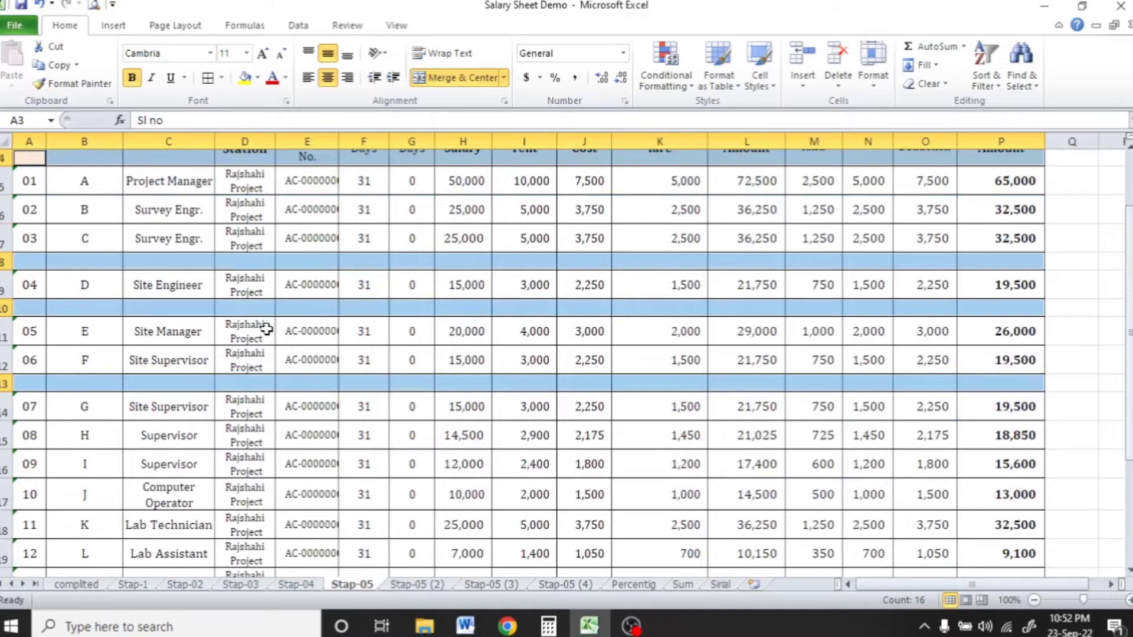
{"action": "left_click", "coordinate": [68, 437]}
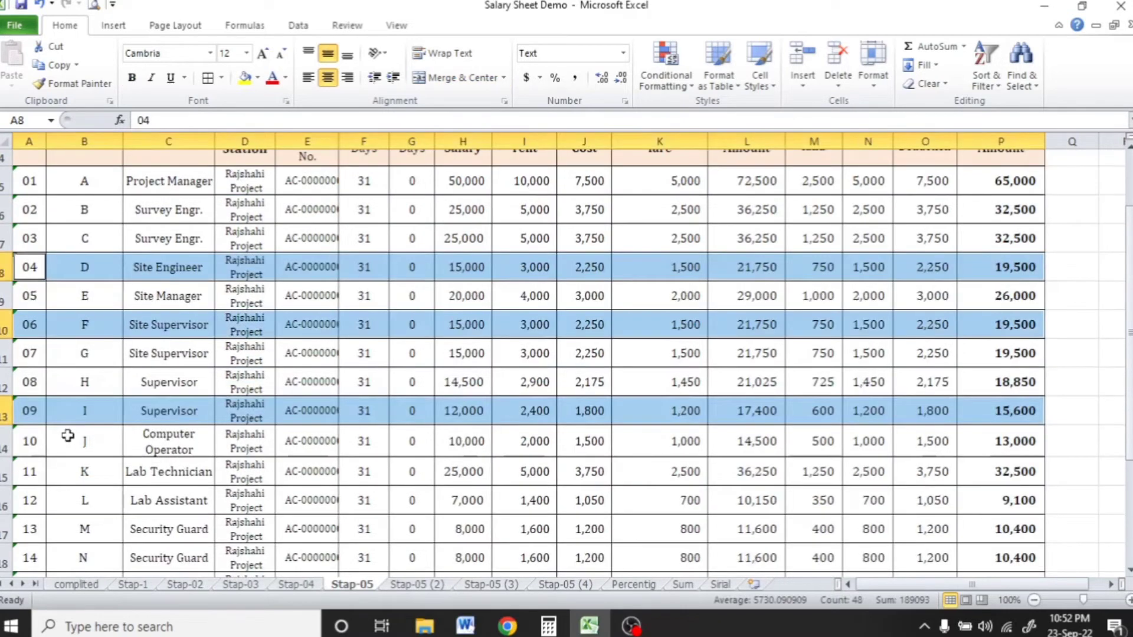
{"action": "scroll", "coordinate": [283, 345], "scroll_direction": "up", "scroll_amount": 1}
{"action": "scroll", "coordinate": [270, 360], "scroll_direction": "down", "scroll_amount": 2}
{"action": "scroll", "coordinate": [84, 354], "scroll_direction": "up", "scroll_amount": 1}
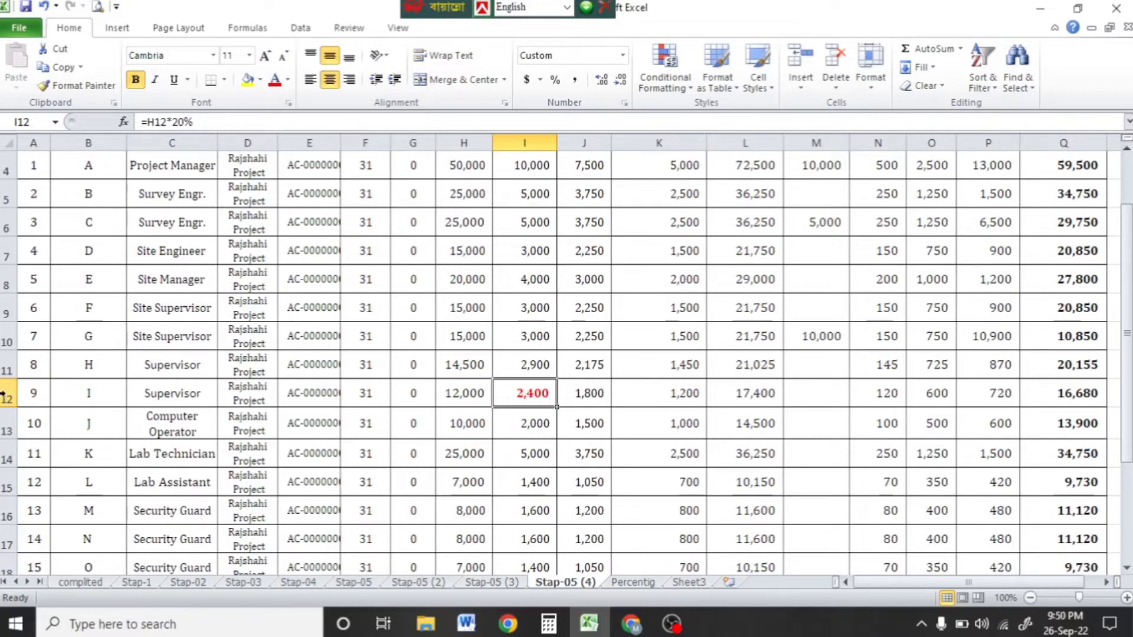
Step: On the Stap-05 (4) sheet, select entire row 12, then entire column I, and return to cell I12
{"action": "left_click", "coordinate": [5, 397]}
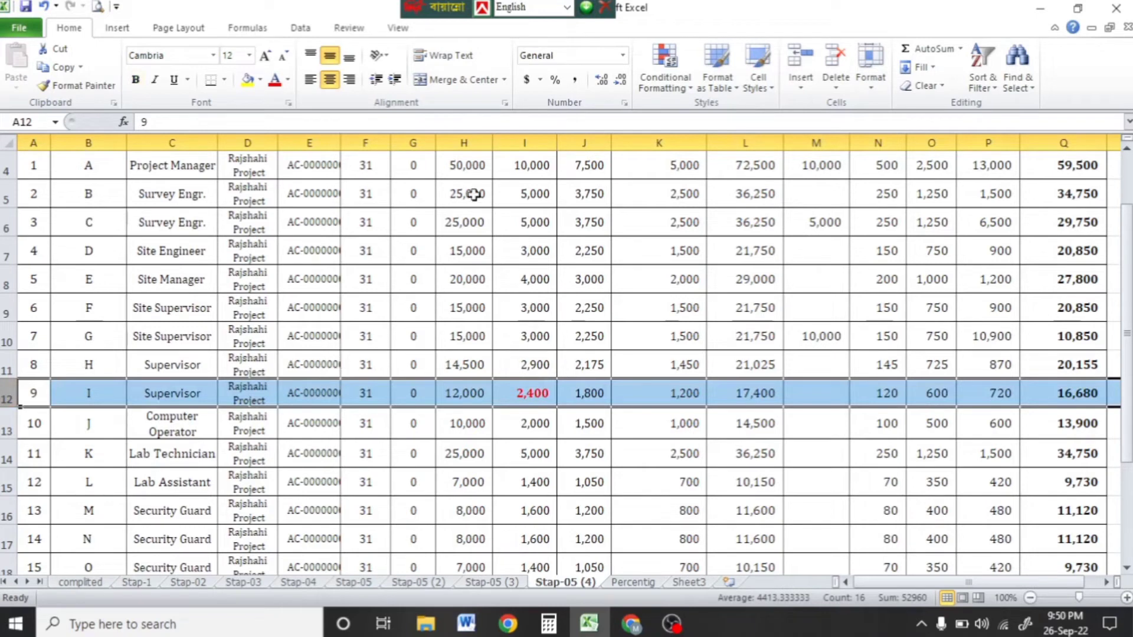
{"action": "left_click", "coordinate": [514, 139]}
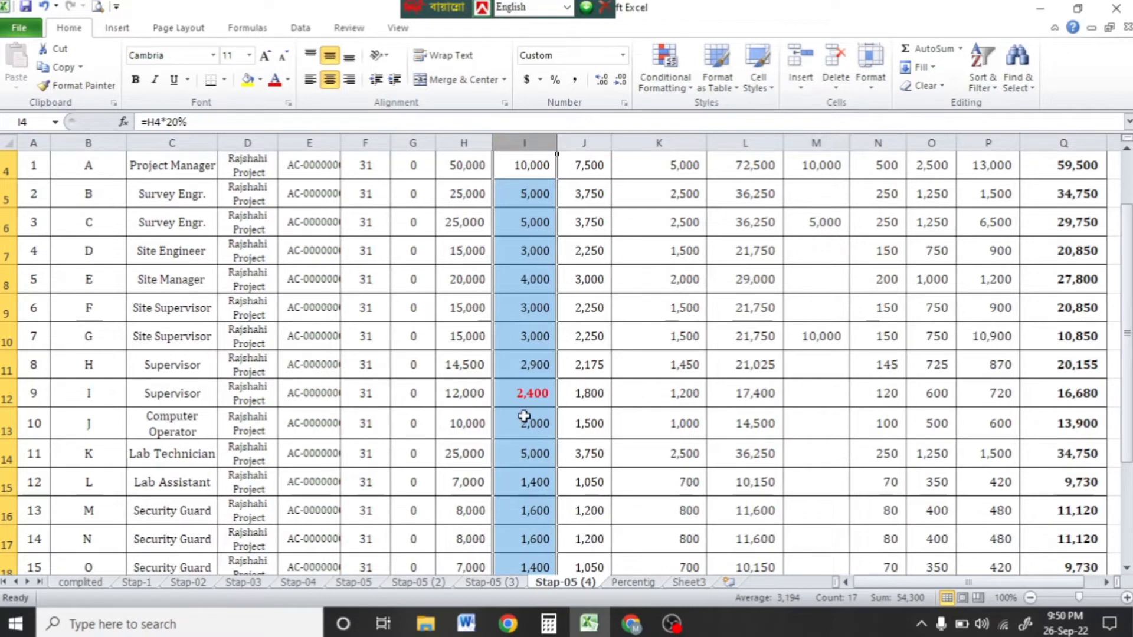
{"action": "left_click", "coordinate": [525, 397]}
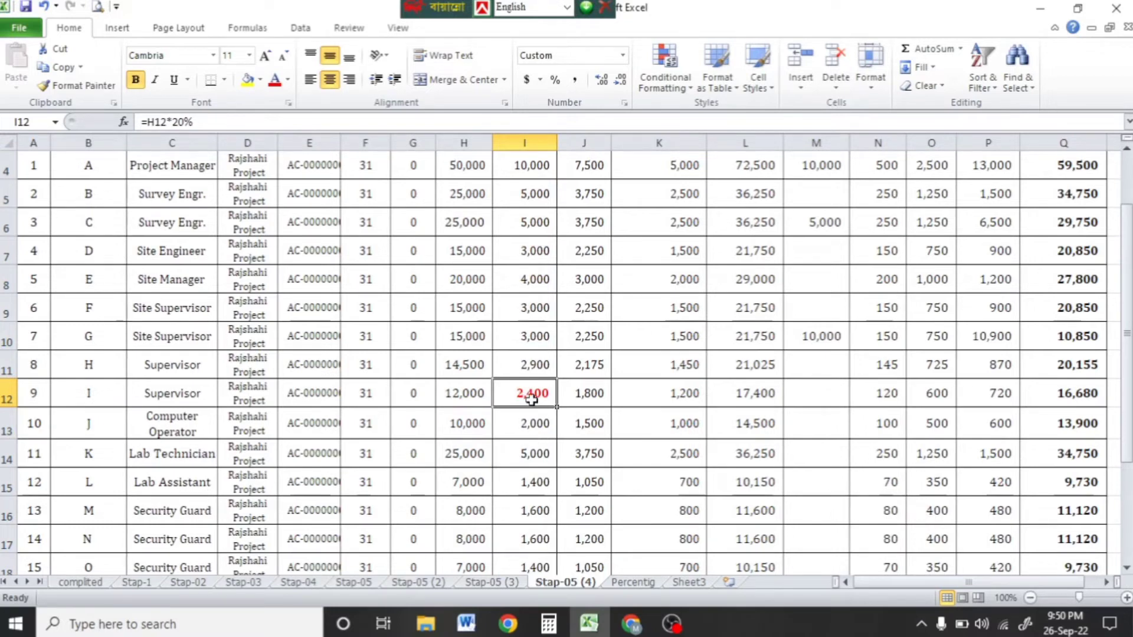
{"action": "scroll", "coordinate": [560, 431], "scroll_direction": "up", "scroll_amount": 1}
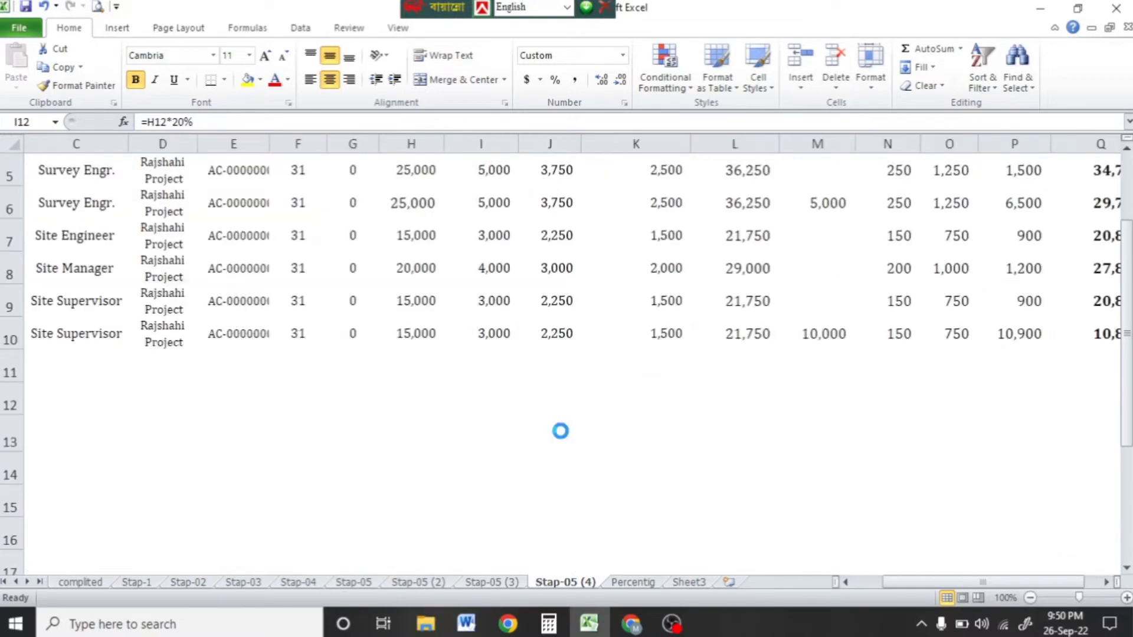
{"action": "scroll", "coordinate": [561, 430], "scroll_direction": "up", "scroll_amount": 6}
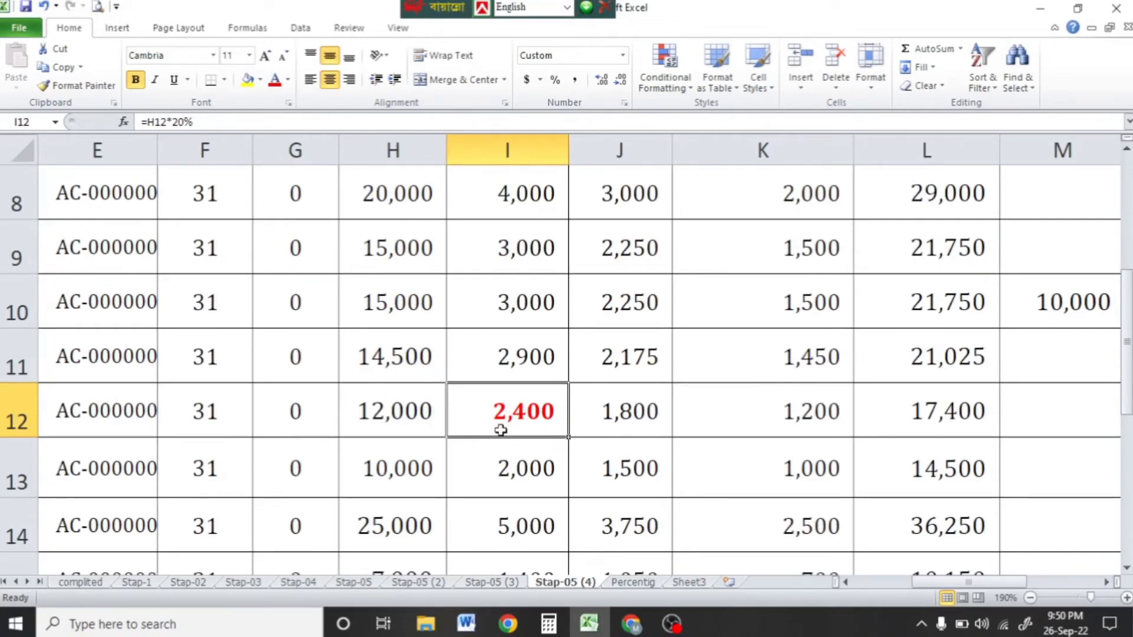
{"action": "scroll", "coordinate": [501, 430], "scroll_direction": "down", "scroll_amount": 3}
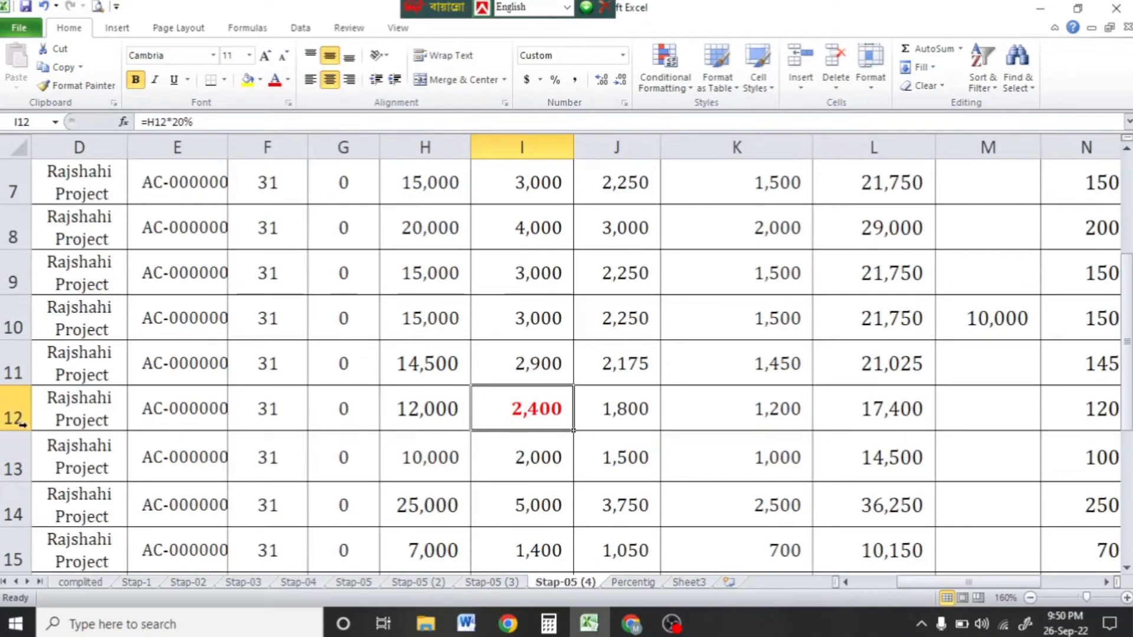
Step: Select entire rows 12, 13 and 11 one after another, ending back on cell I12
{"action": "left_click", "coordinate": [22, 423]}
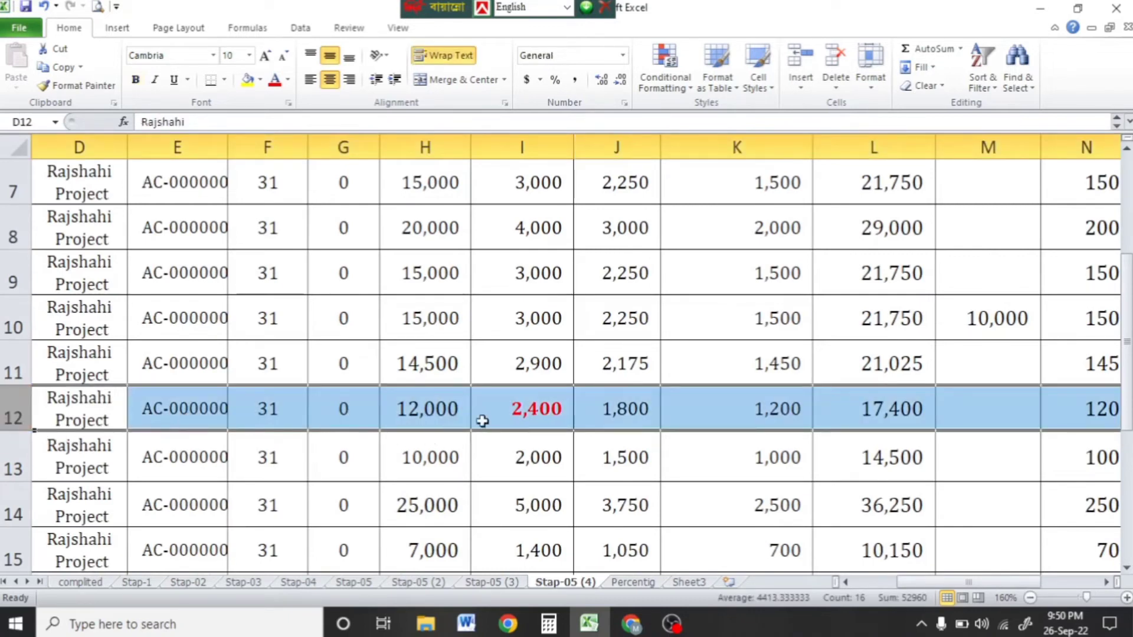
{"action": "left_click", "coordinate": [482, 421]}
{"action": "left_click", "coordinate": [20, 452]}
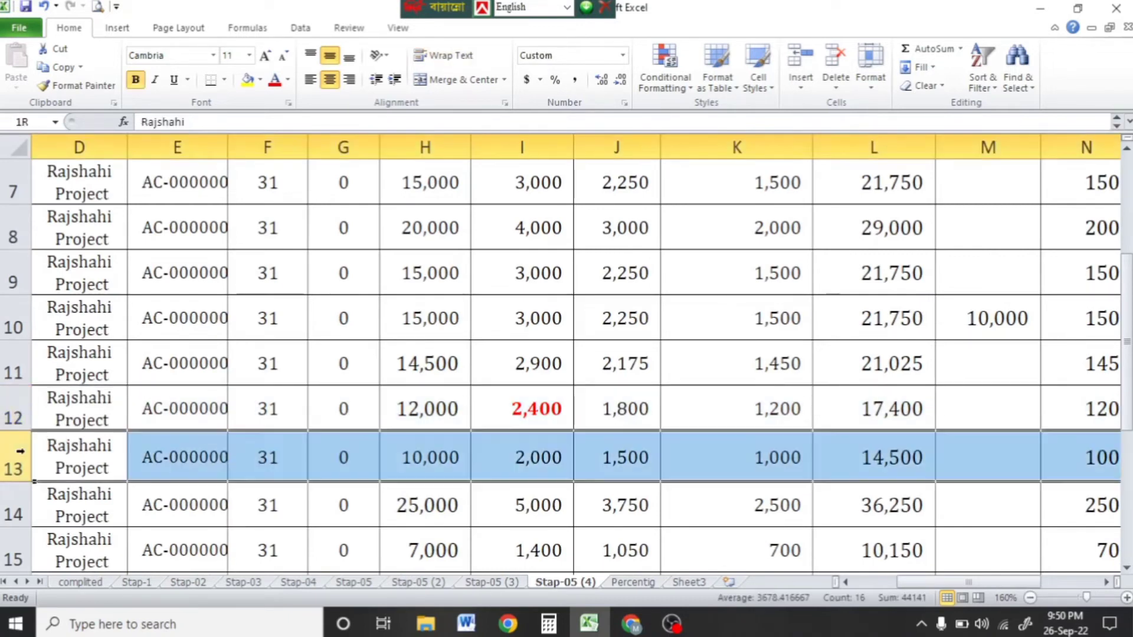
{"action": "left_click", "coordinate": [13, 366]}
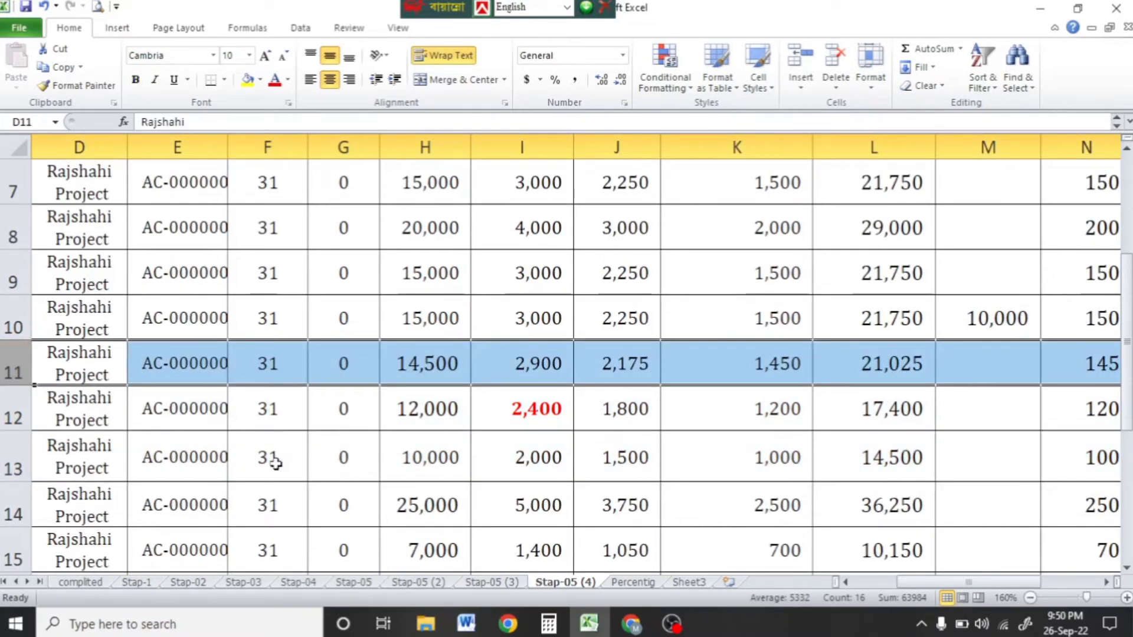
{"action": "left_click", "coordinate": [514, 425]}
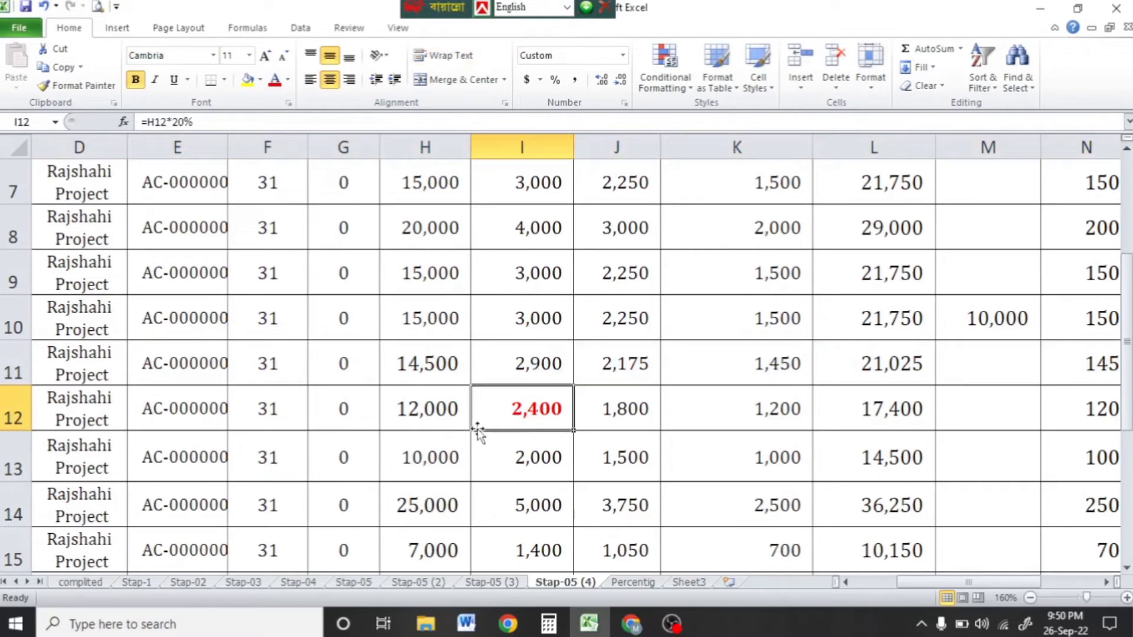
Step: Starting from cells I12 and I13 in turn, extend the selection to each cell's entire row
{"action": "left_click", "coordinate": [528, 372]}
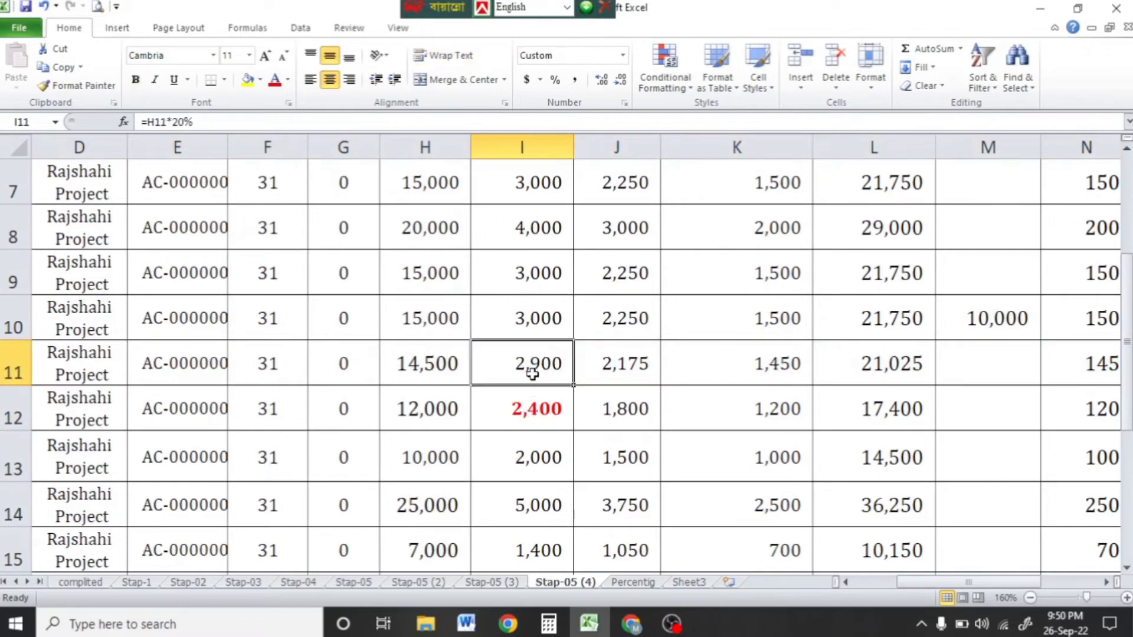
{"action": "left_click", "coordinate": [520, 410]}
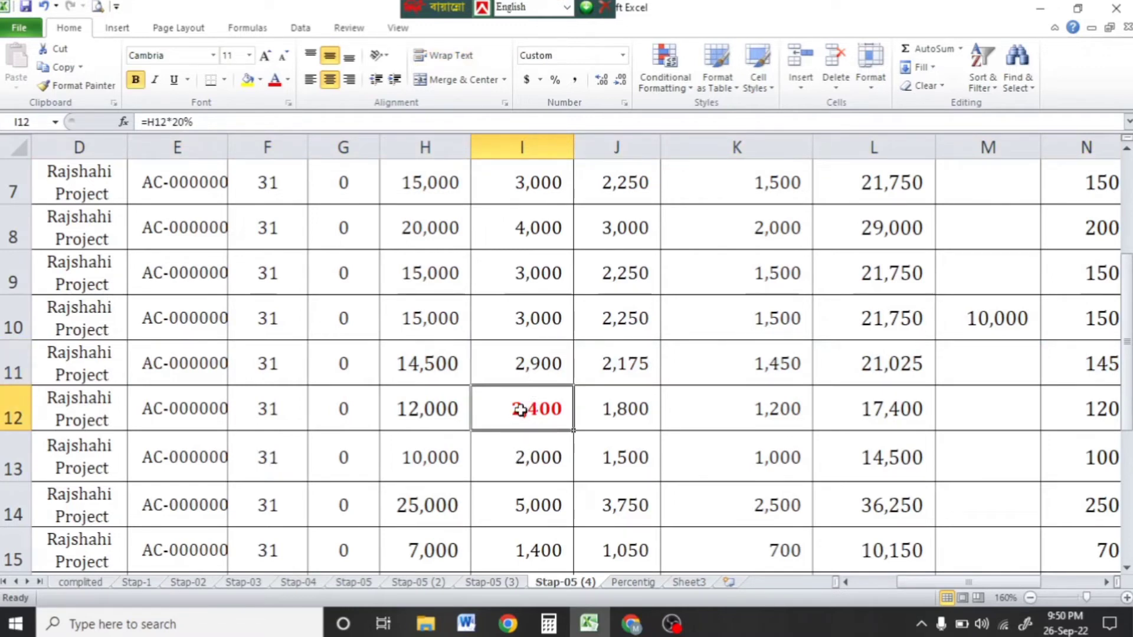
{"action": "left_click", "coordinate": [416, 409]}
{"action": "left_click", "coordinate": [498, 410]}
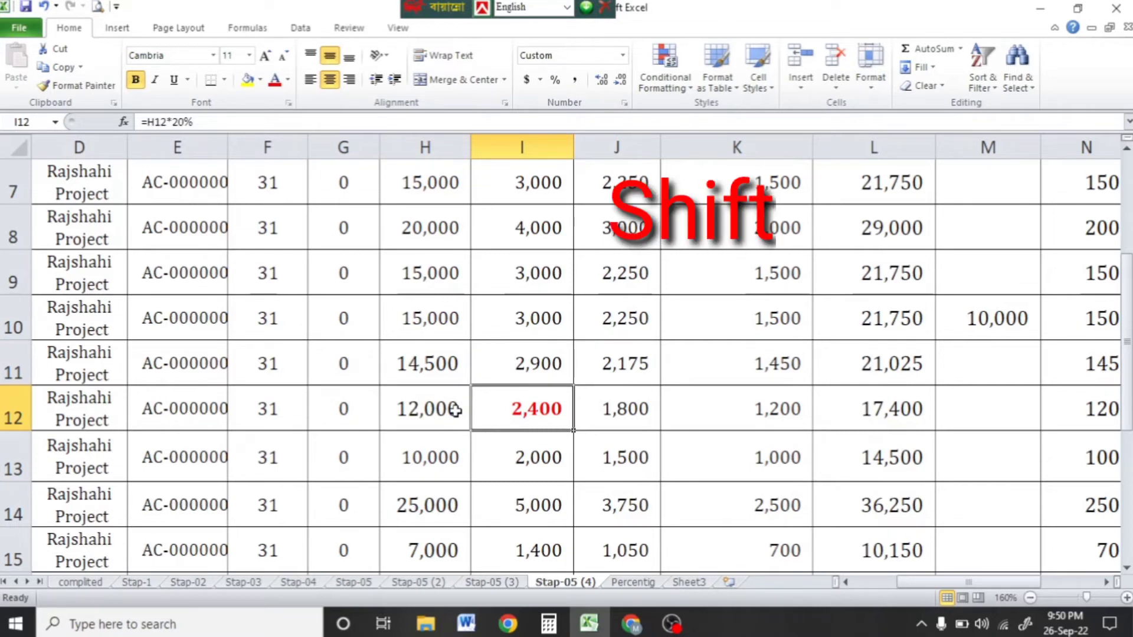
{"action": "key", "text": "shift+space"}
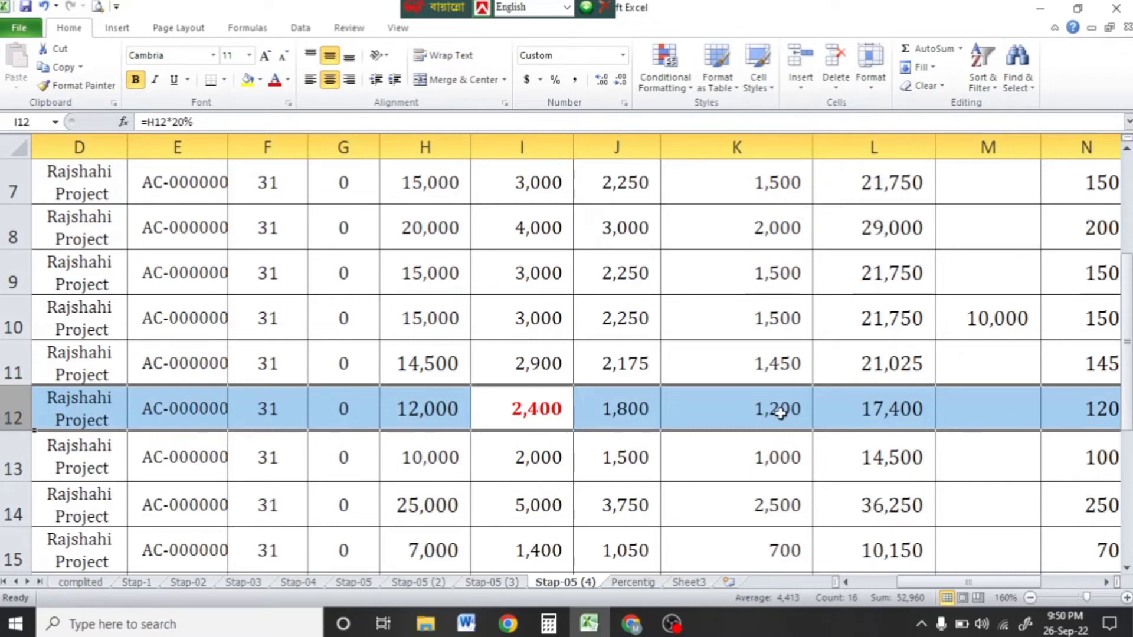
{"action": "left_click", "coordinate": [550, 447]}
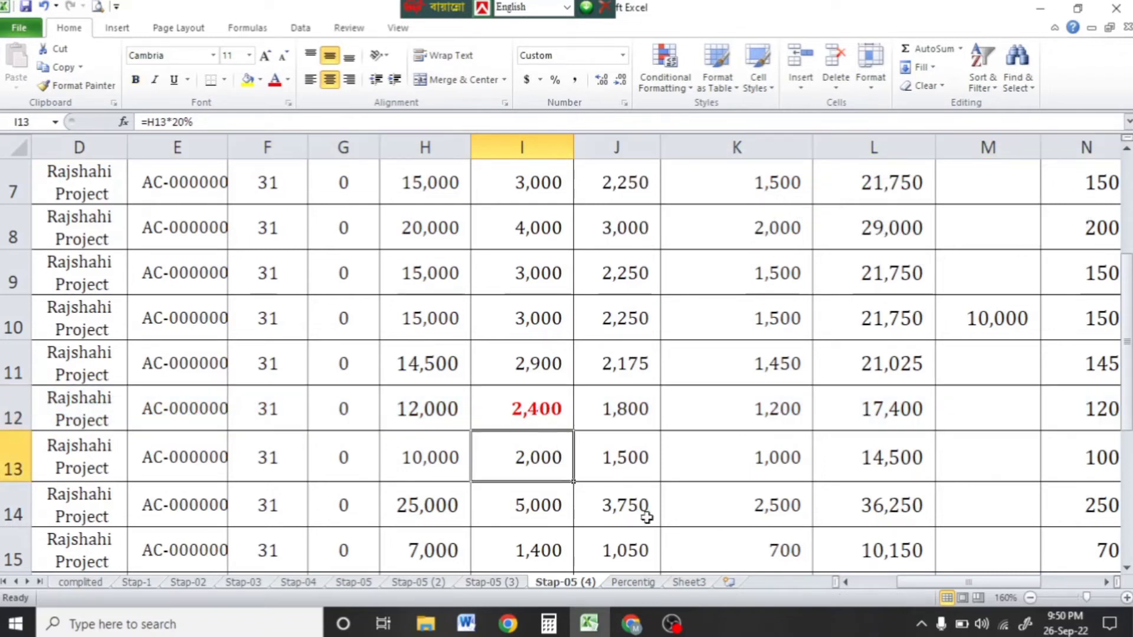
{"action": "key", "text": "shift+space"}
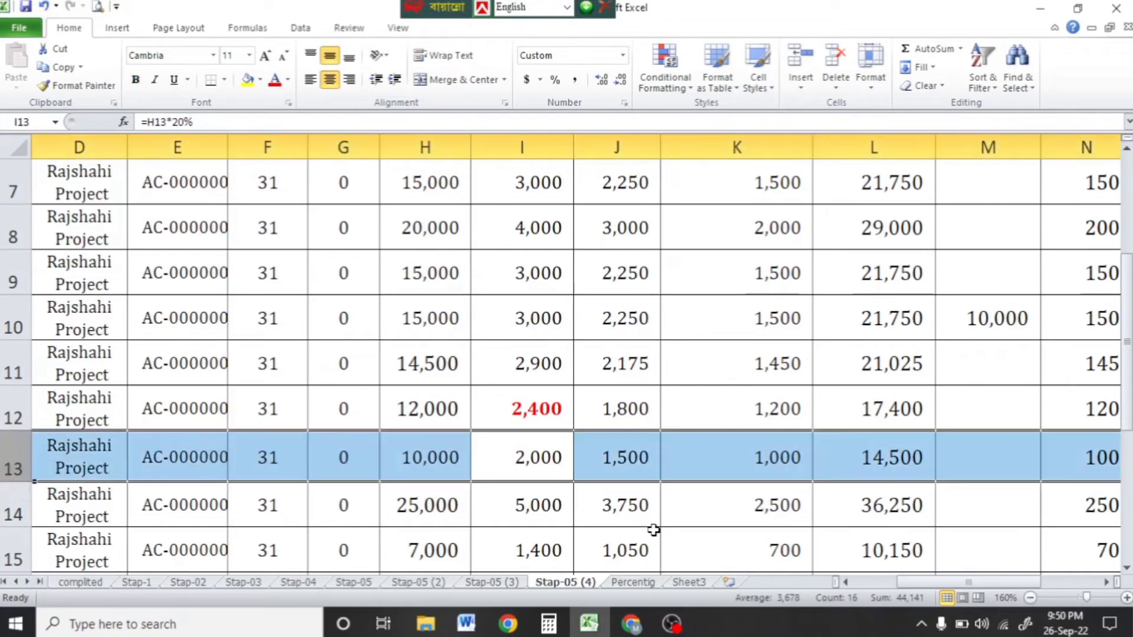
Step: Extend the selection to the entire column from cells I10 and I11, and do the same from H11
{"action": "left_click", "coordinate": [524, 322]}
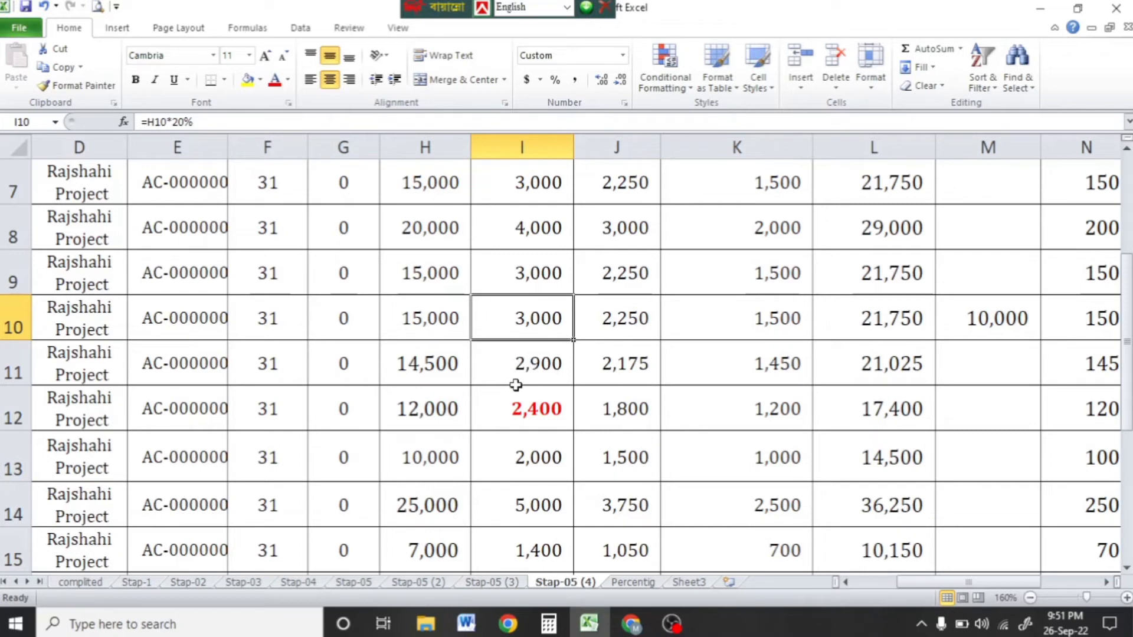
{"action": "key", "text": "ctrl+space"}
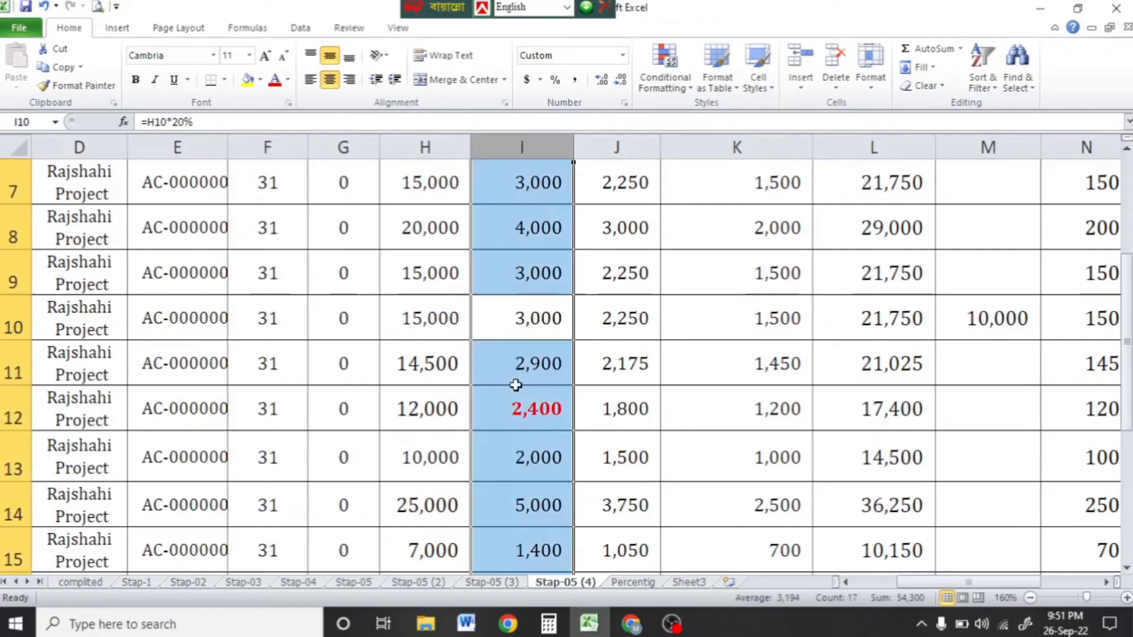
{"action": "left_click", "coordinate": [517, 381]}
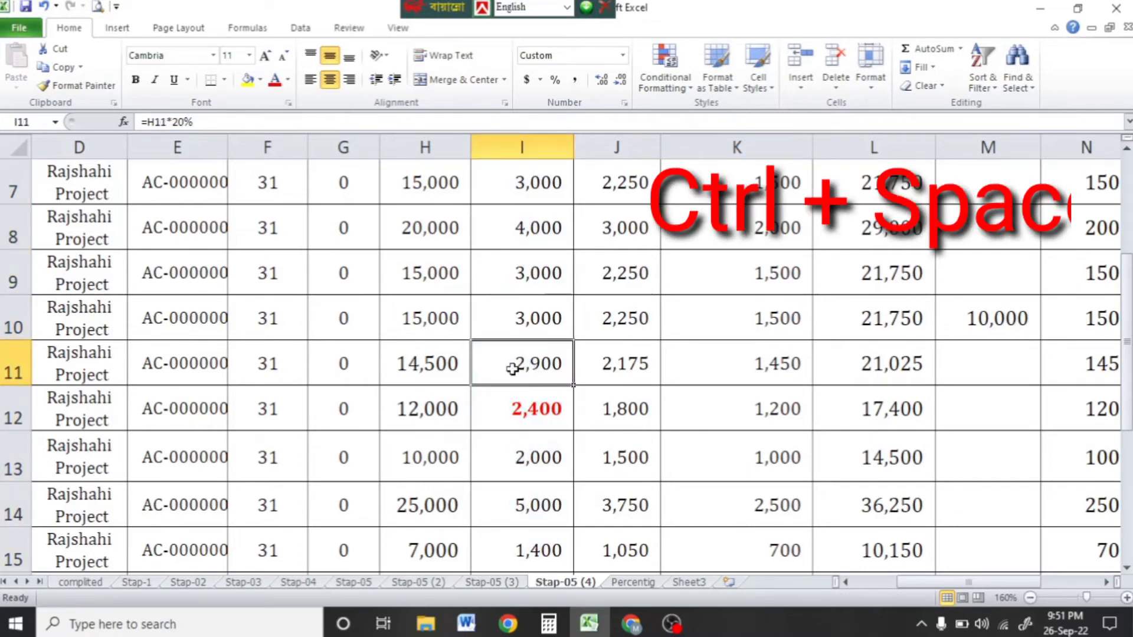
{"action": "key", "text": "ctrl+space"}
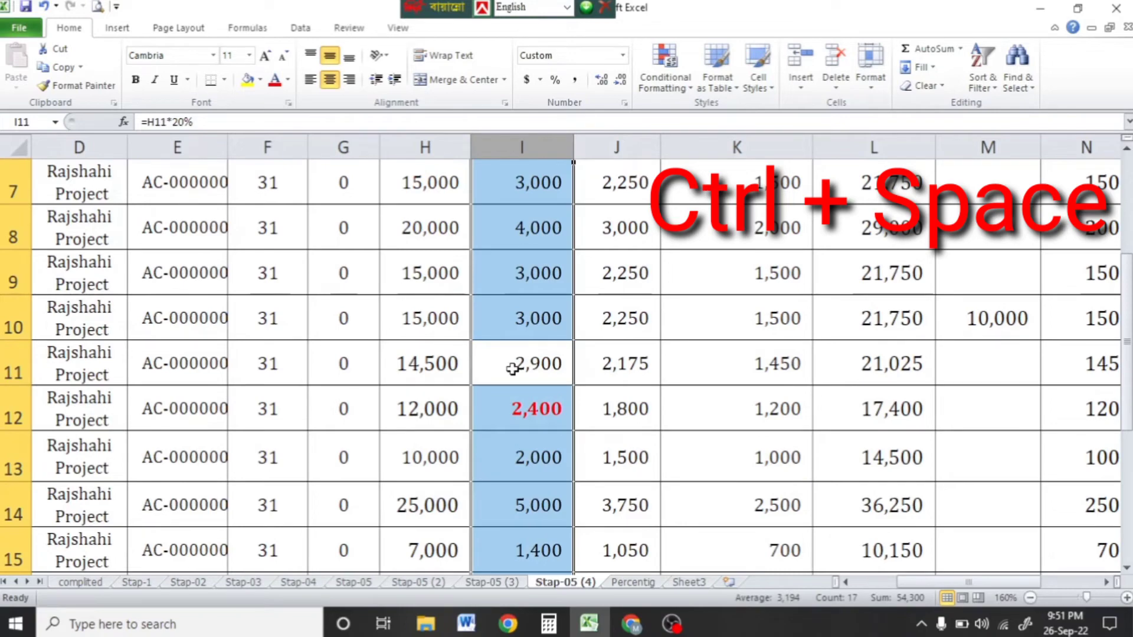
{"action": "left_click", "coordinate": [406, 357]}
{"action": "key", "text": "ctrl+space"}
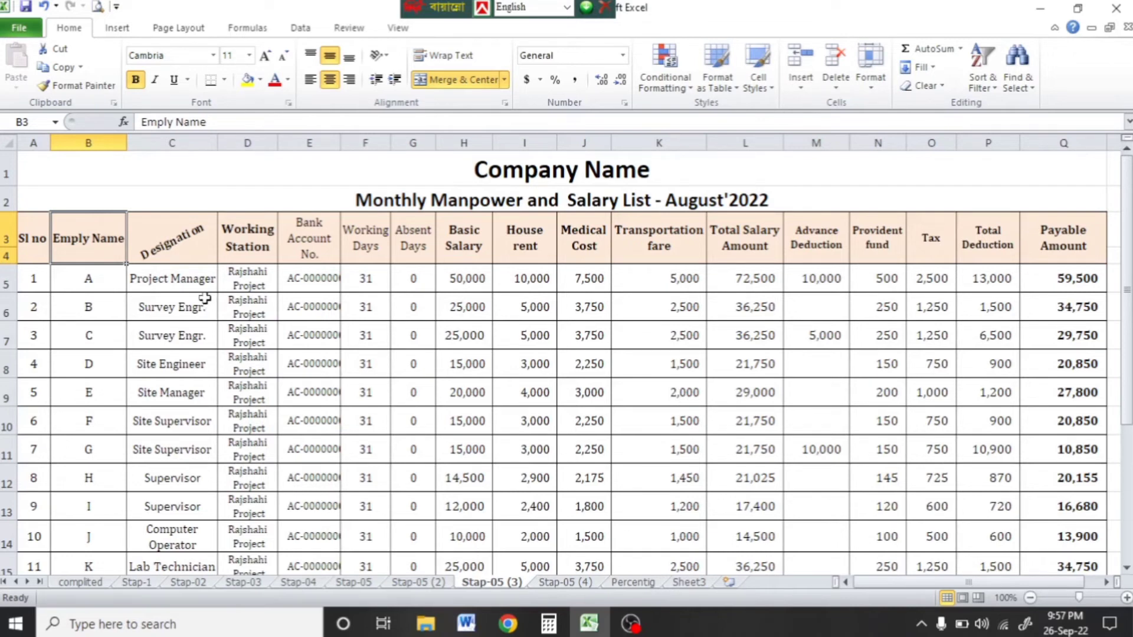
Step: On the Stap-05 (3) sheet, angle the Sl no header counterclockwise and switch it to vertical text
{"action": "left_click", "coordinate": [142, 242]}
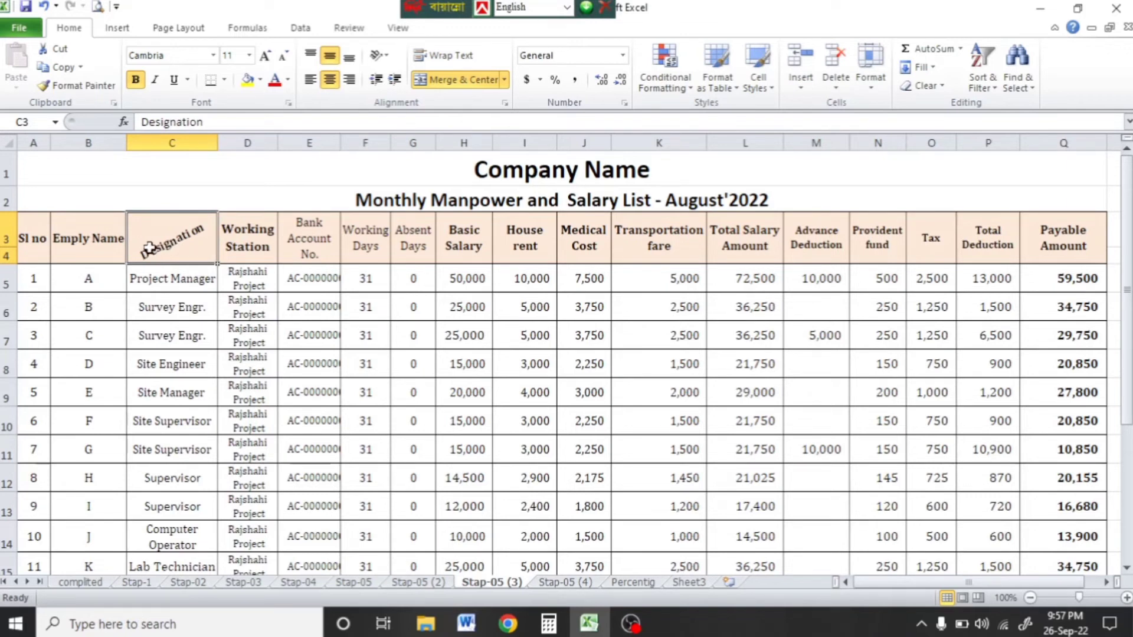
{"action": "left_click", "coordinate": [36, 238]}
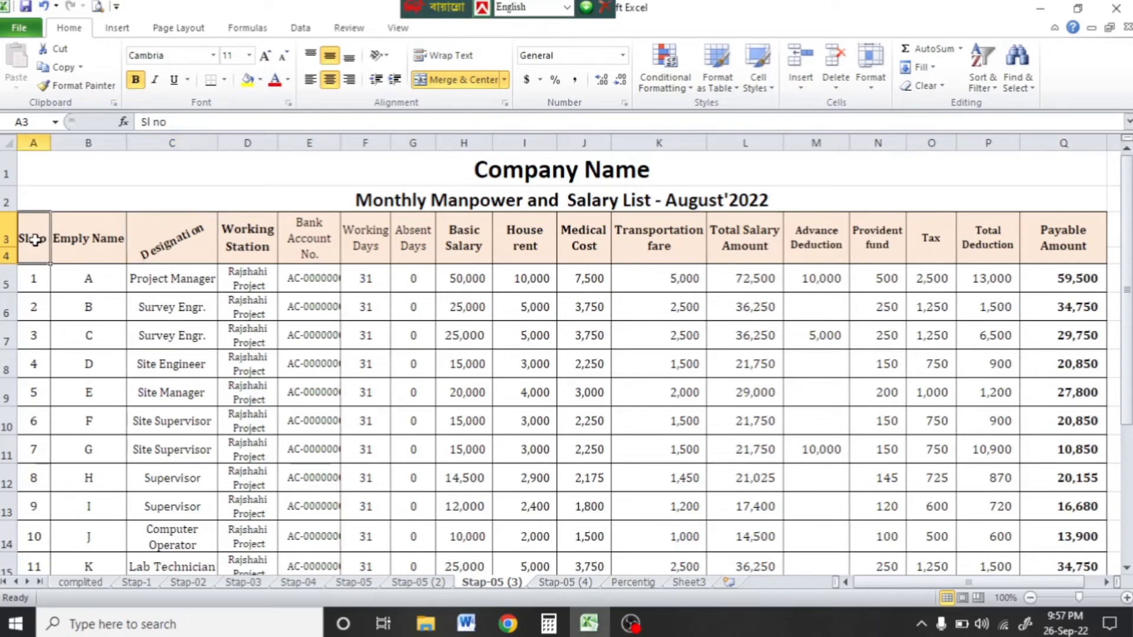
{"action": "scroll", "coordinate": [33, 267], "scroll_direction": "up", "scroll_amount": 2, "text": "ctrl"}
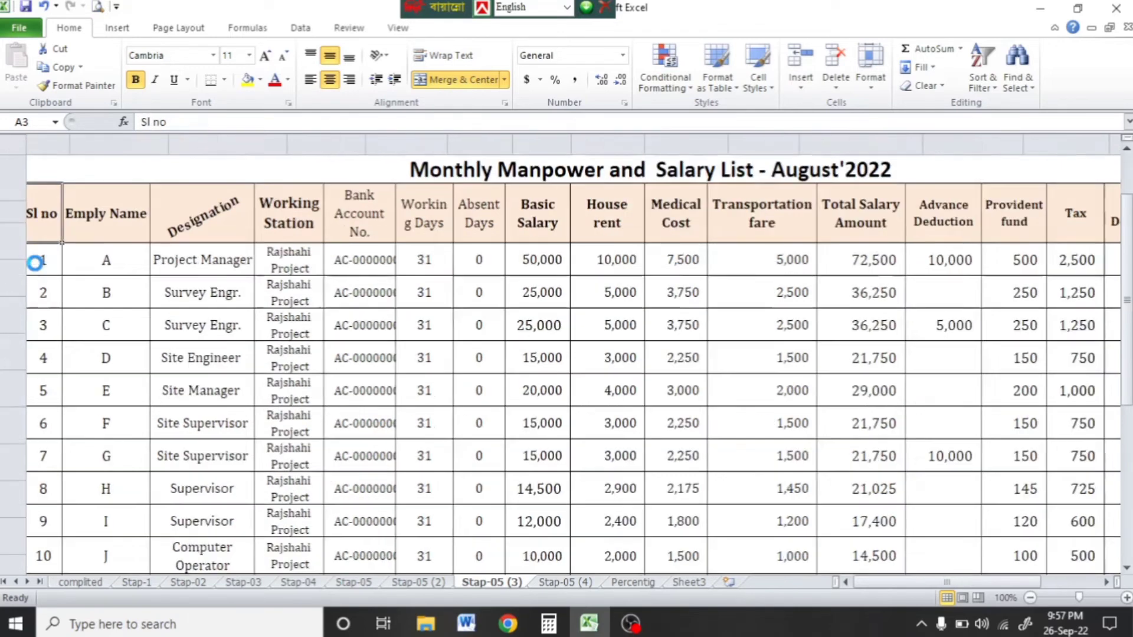
{"action": "scroll", "coordinate": [72, 203], "scroll_direction": "up", "scroll_amount": 1}
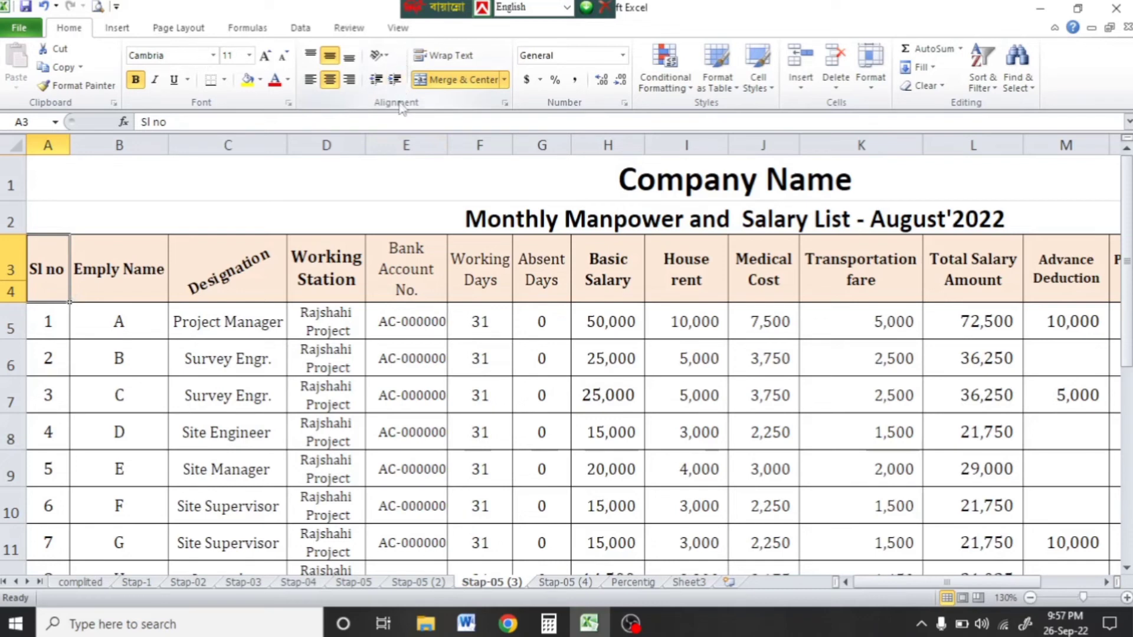
{"action": "left_click", "coordinate": [380, 56]}
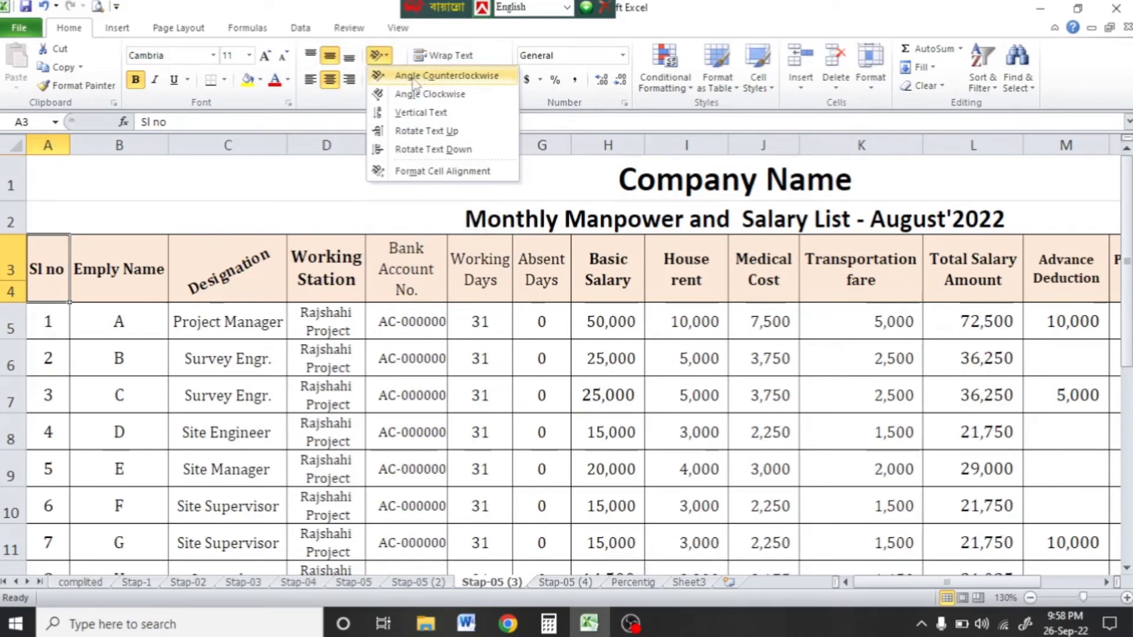
{"action": "left_click", "coordinate": [413, 78]}
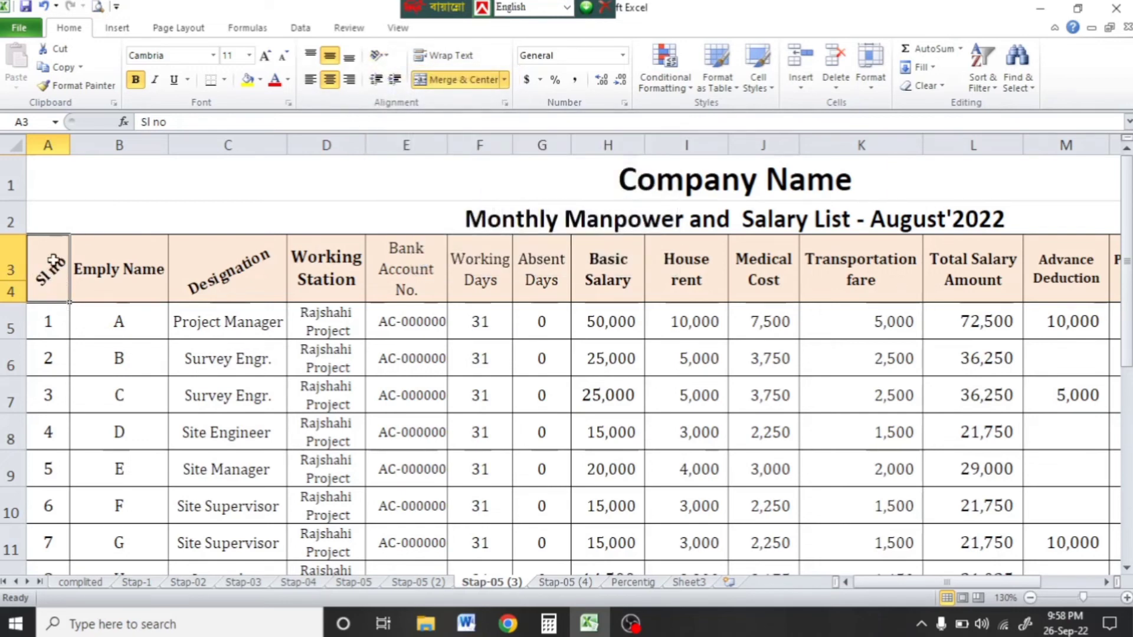
{"action": "left_click", "coordinate": [383, 58]}
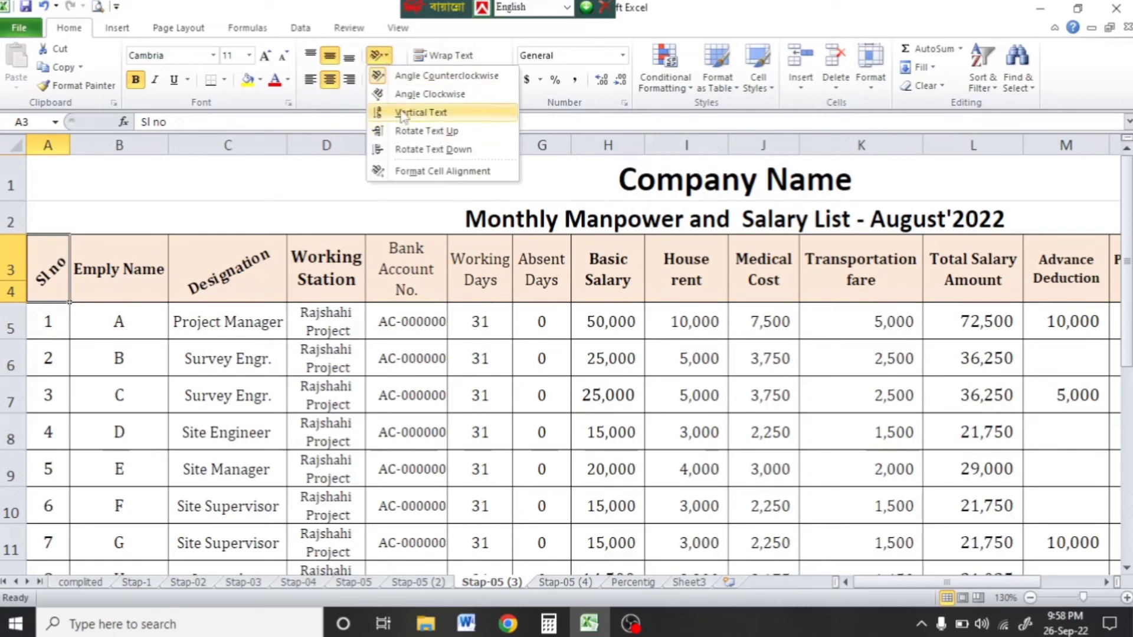
{"action": "left_click", "coordinate": [438, 117]}
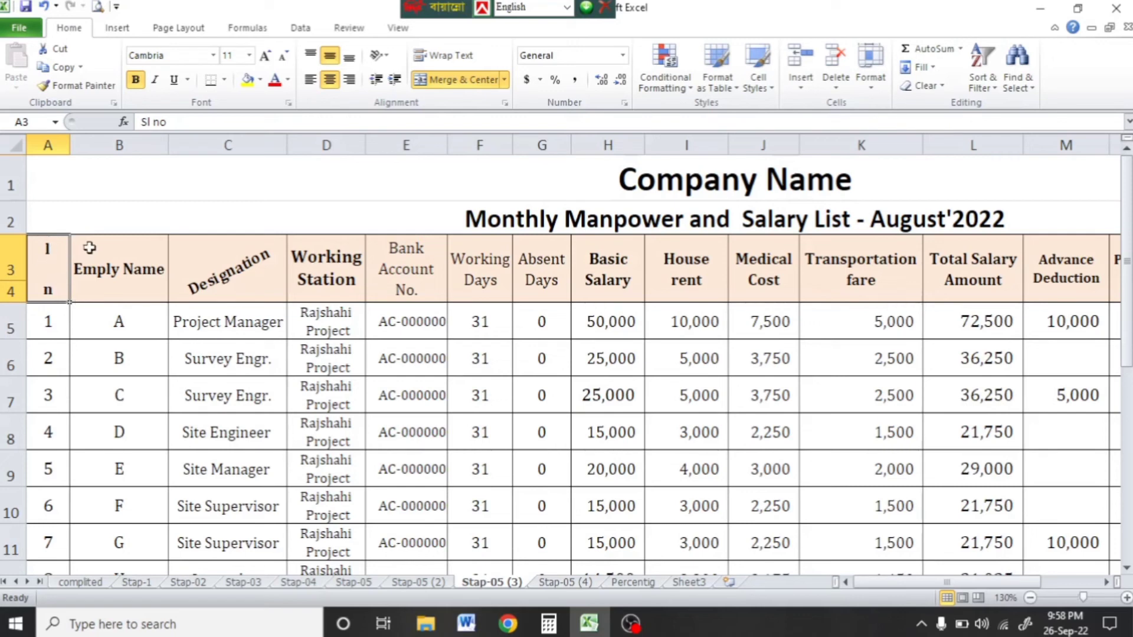
Step: Set the Sl no header's text orientation to 90 degrees through the cell alignment settings
{"action": "left_click", "coordinate": [385, 57]}
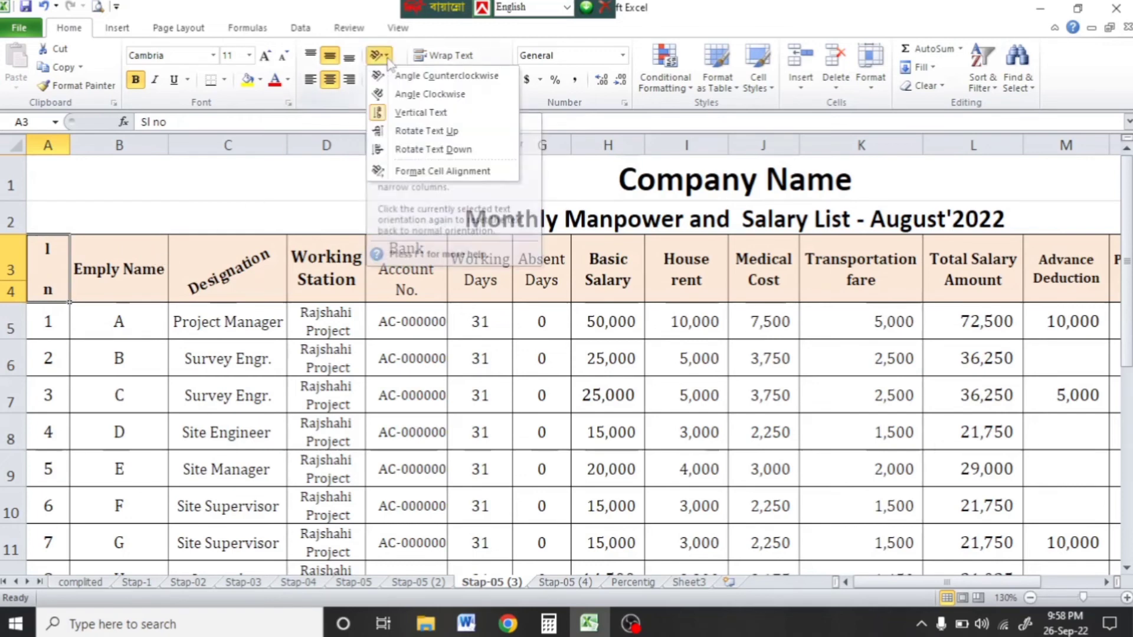
{"action": "left_click", "coordinate": [405, 172]}
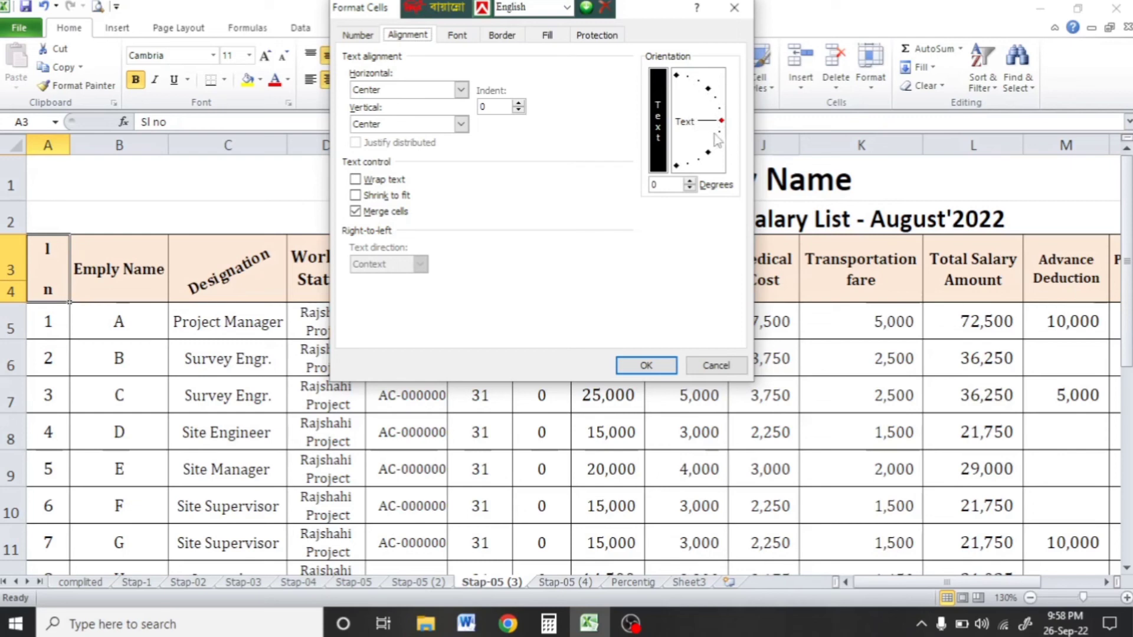
{"action": "left_click_drag", "start_coordinate": [711, 131], "coordinate": [677, 88]}
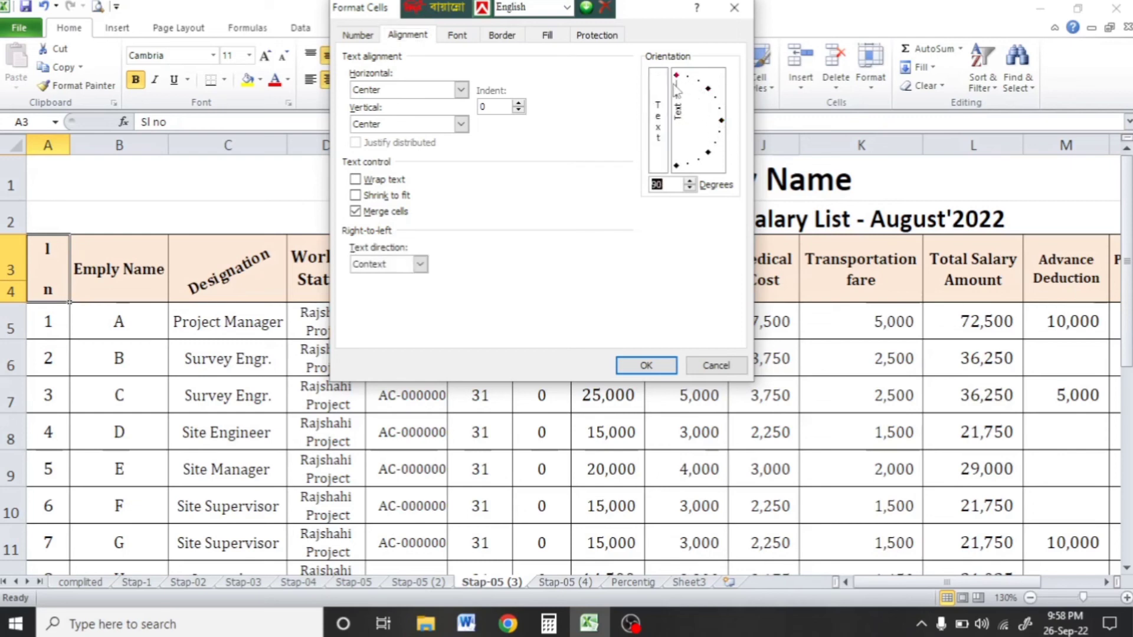
{"action": "left_click", "coordinate": [647, 366]}
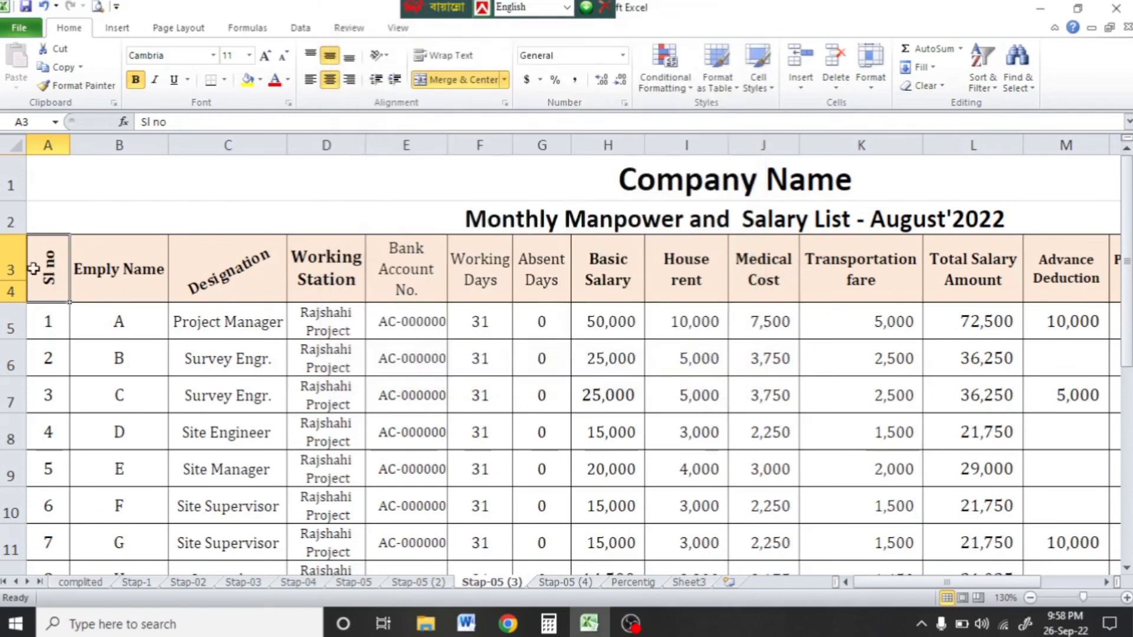